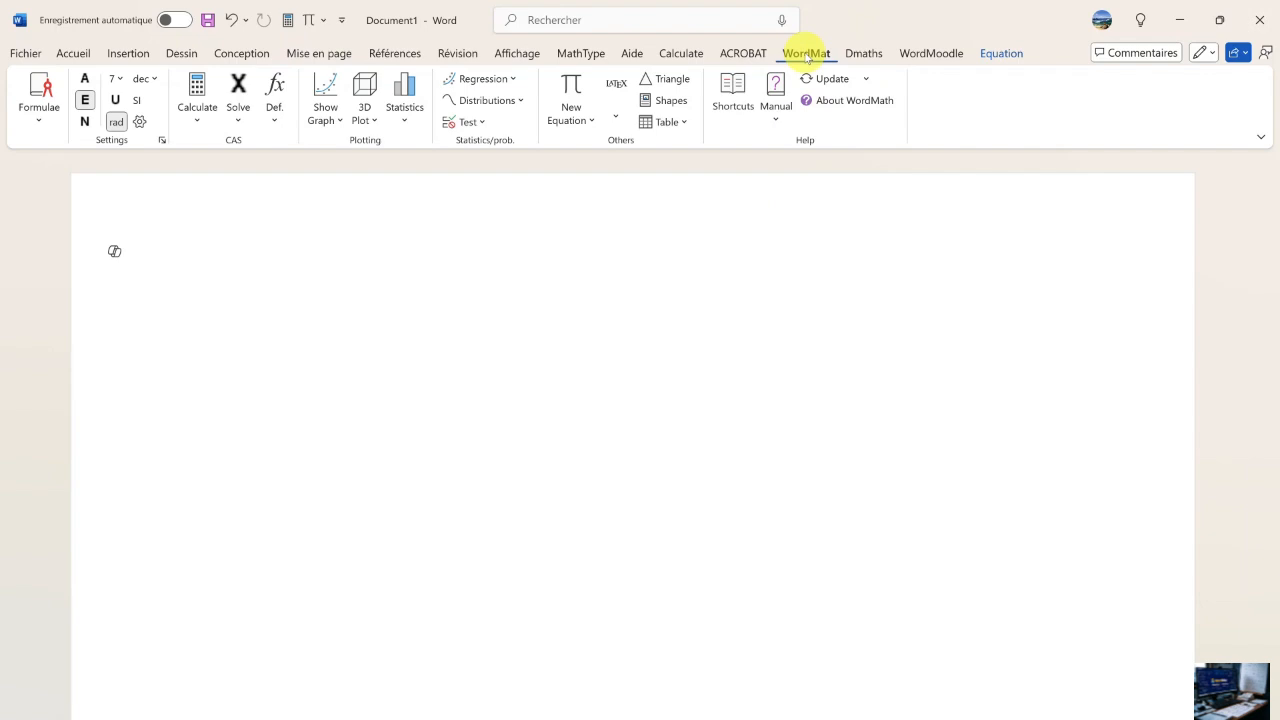
# Enable complex numbers in the WordMat CAS settings and apply the change.
pyautogui.click(140, 122)
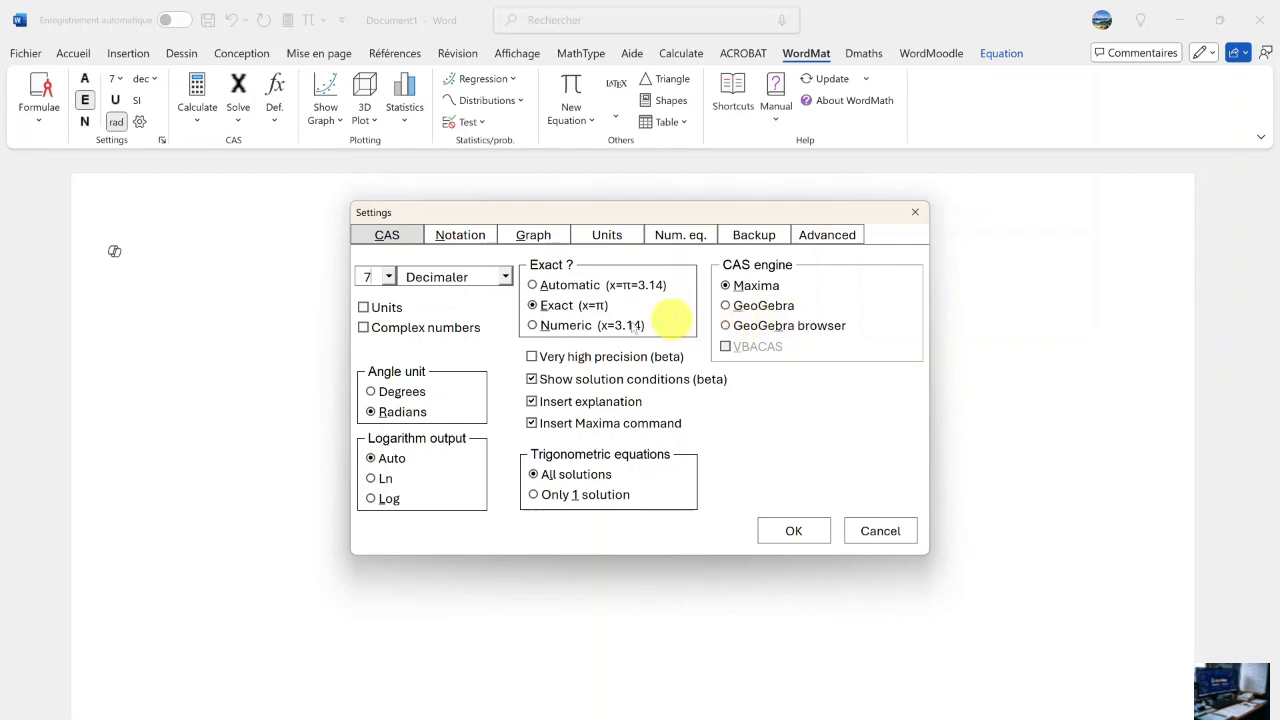
pyautogui.click(505, 277)
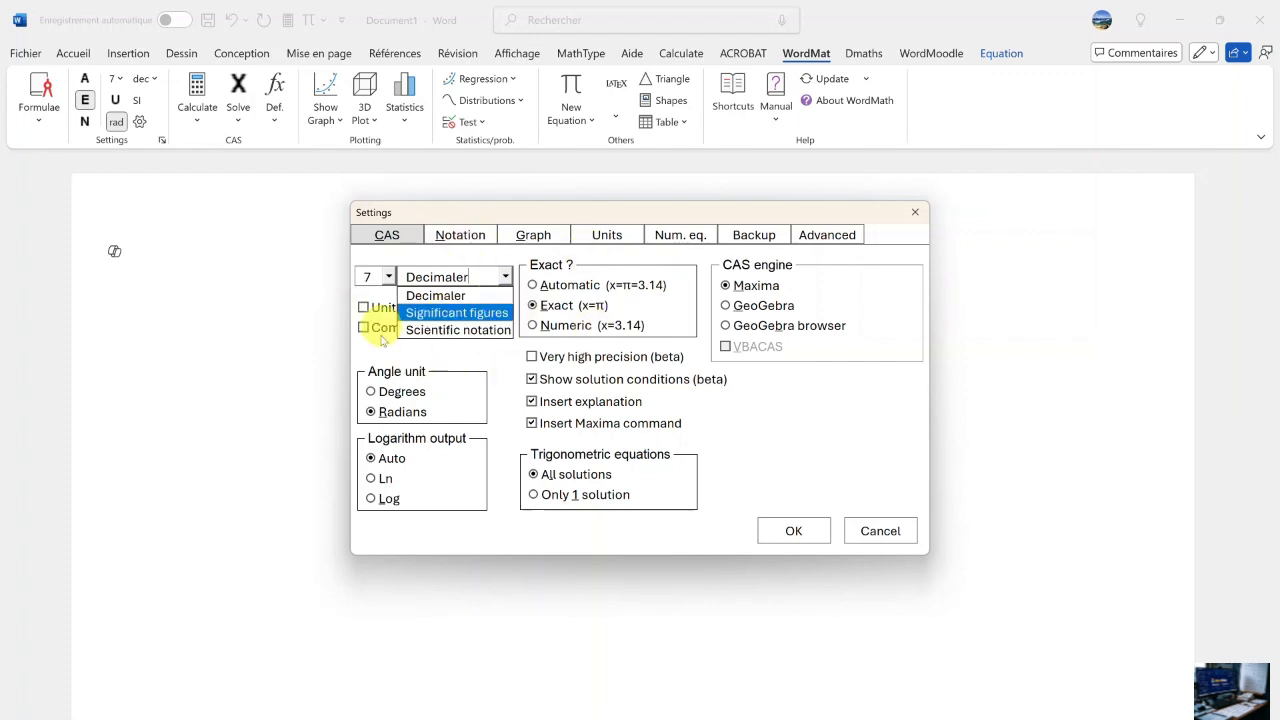
pyautogui.click(449, 352)
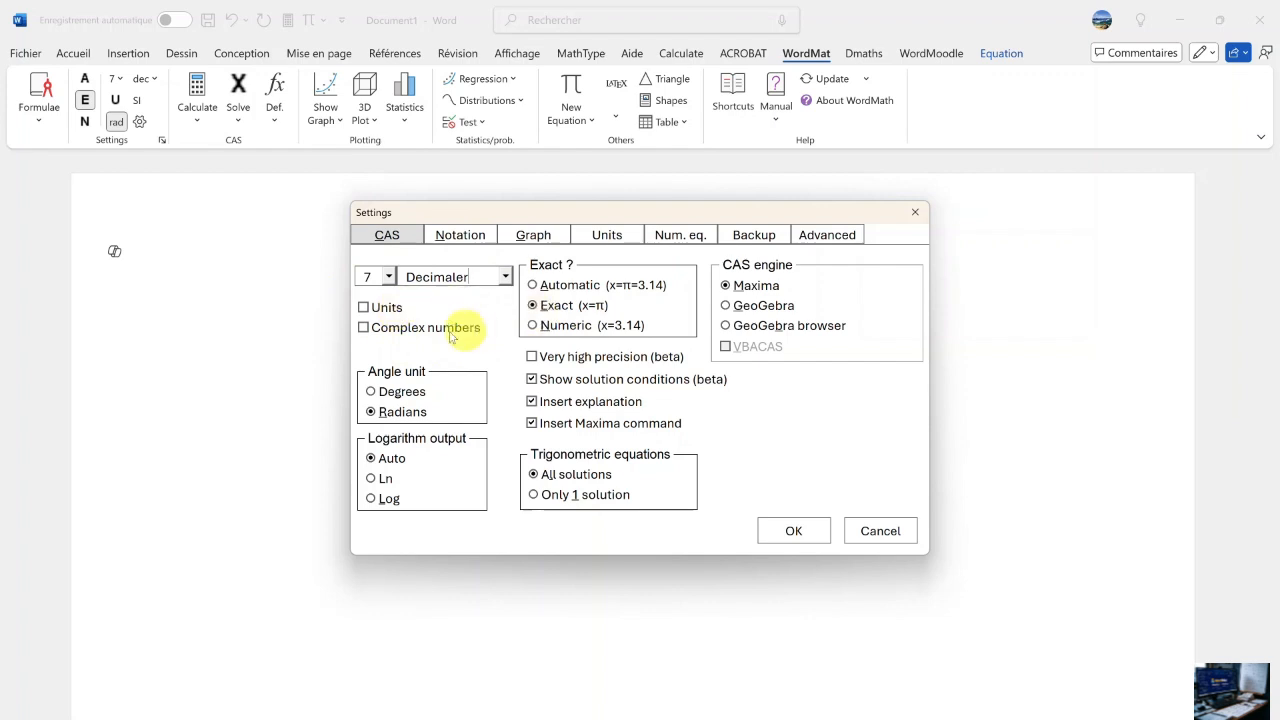
pyautogui.click(394, 330)
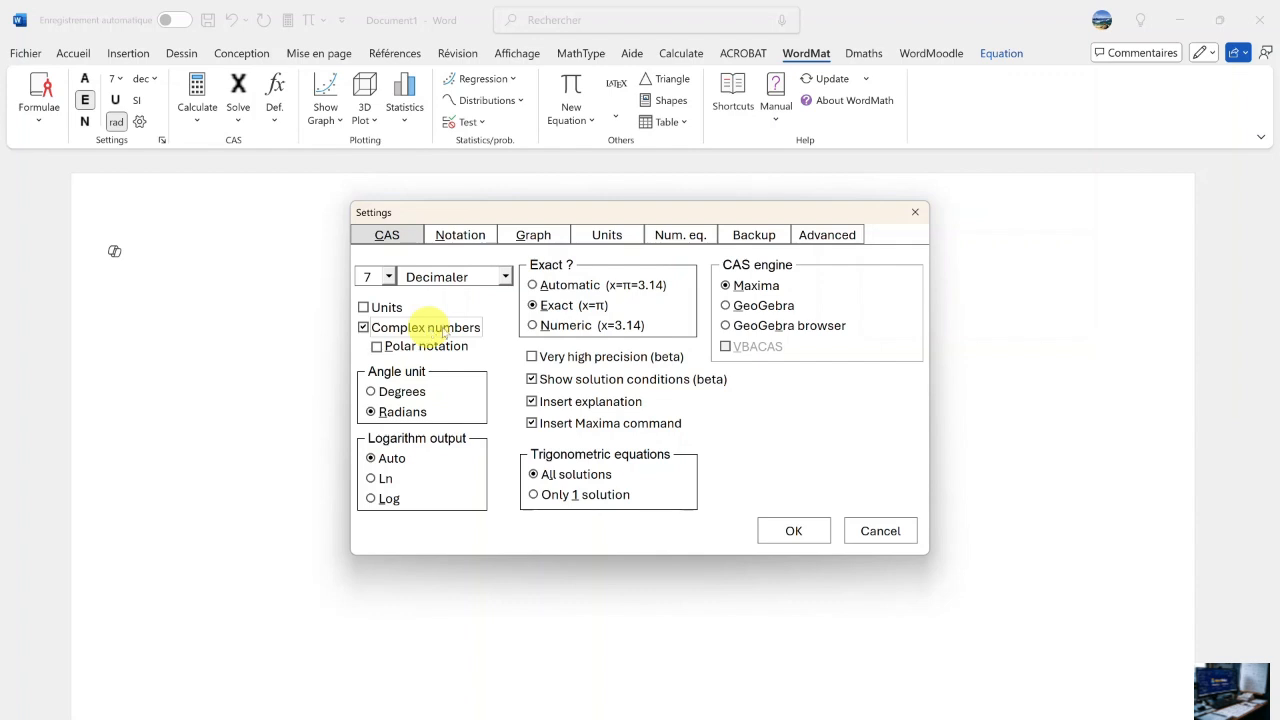
pyautogui.click(794, 531)
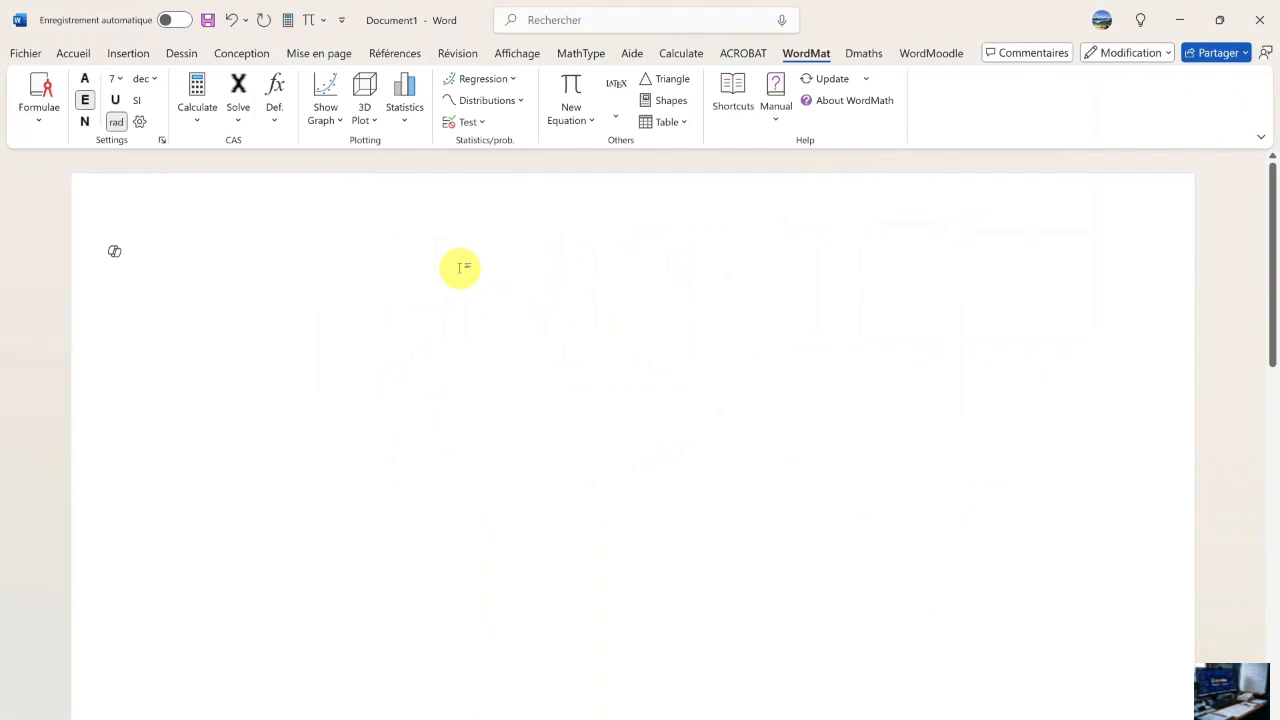
# Insert the equation x^2+1=0 in the document and solve it for x in exact mode with Maxima.
pyautogui.hotkey('alt', 'shift', '=')
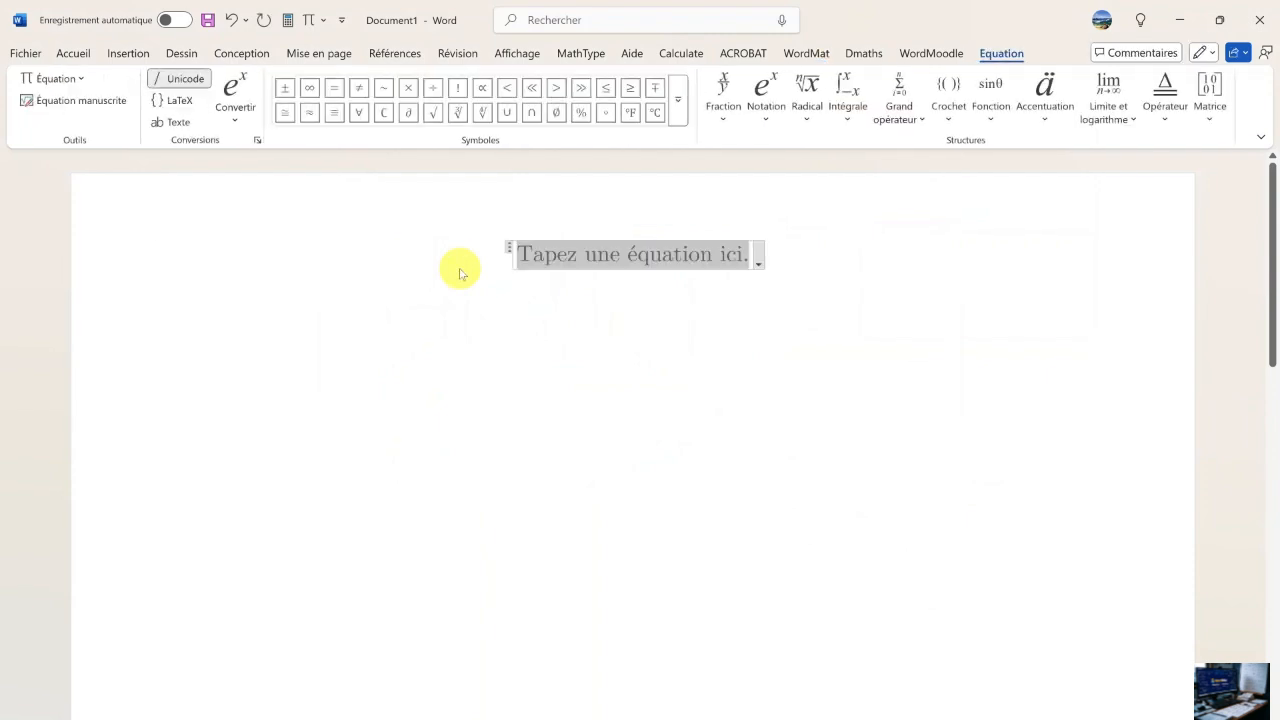
pyautogui.write('x^2')
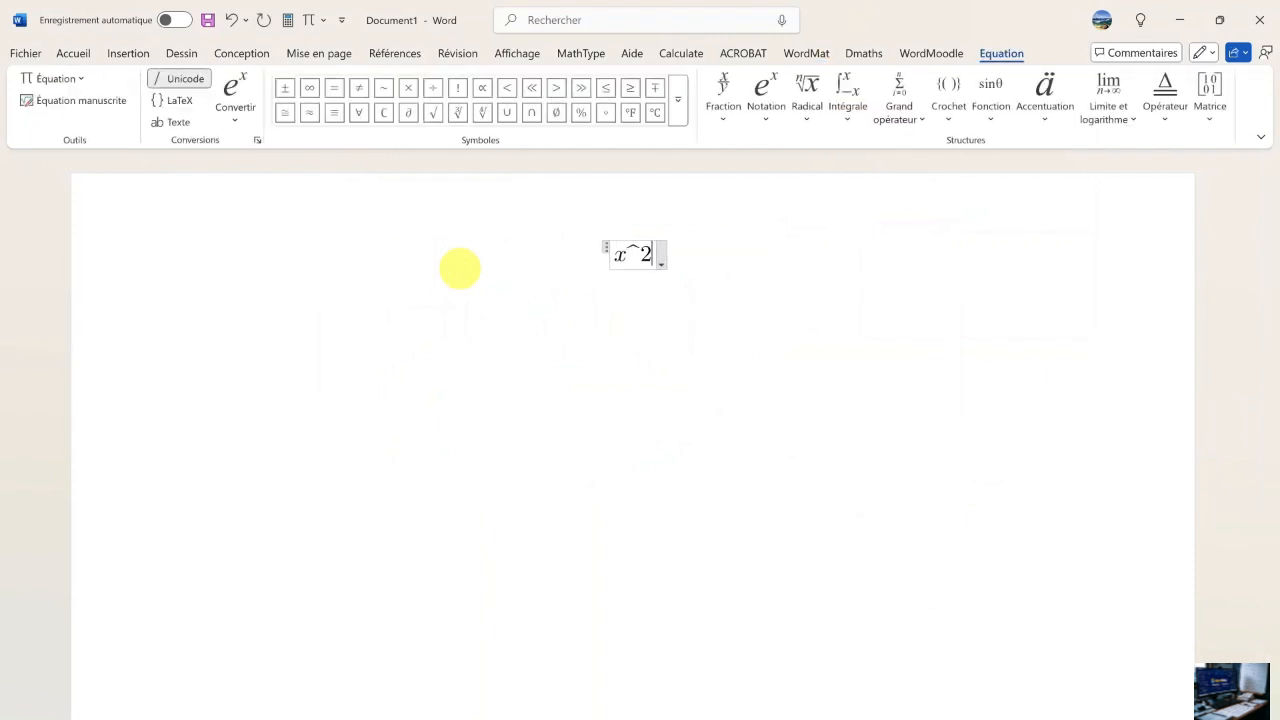
pyautogui.write('+1=0')
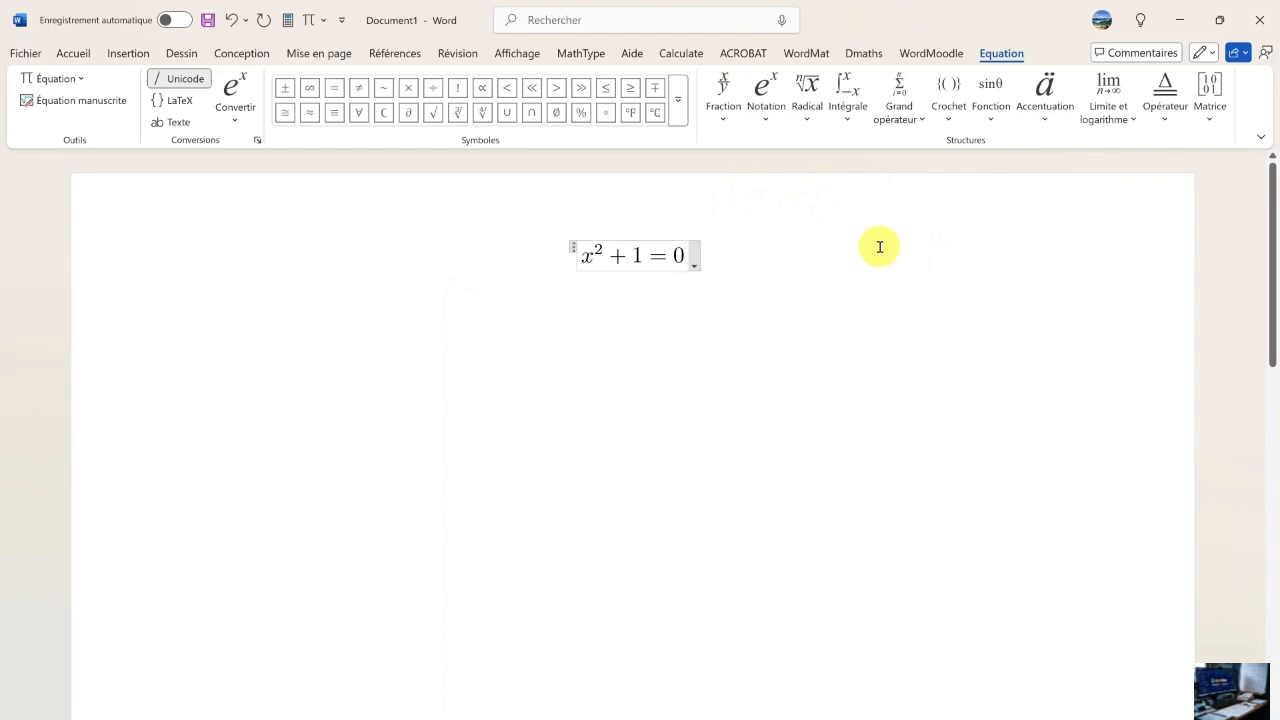
pyautogui.hotkey('alt', 'l')
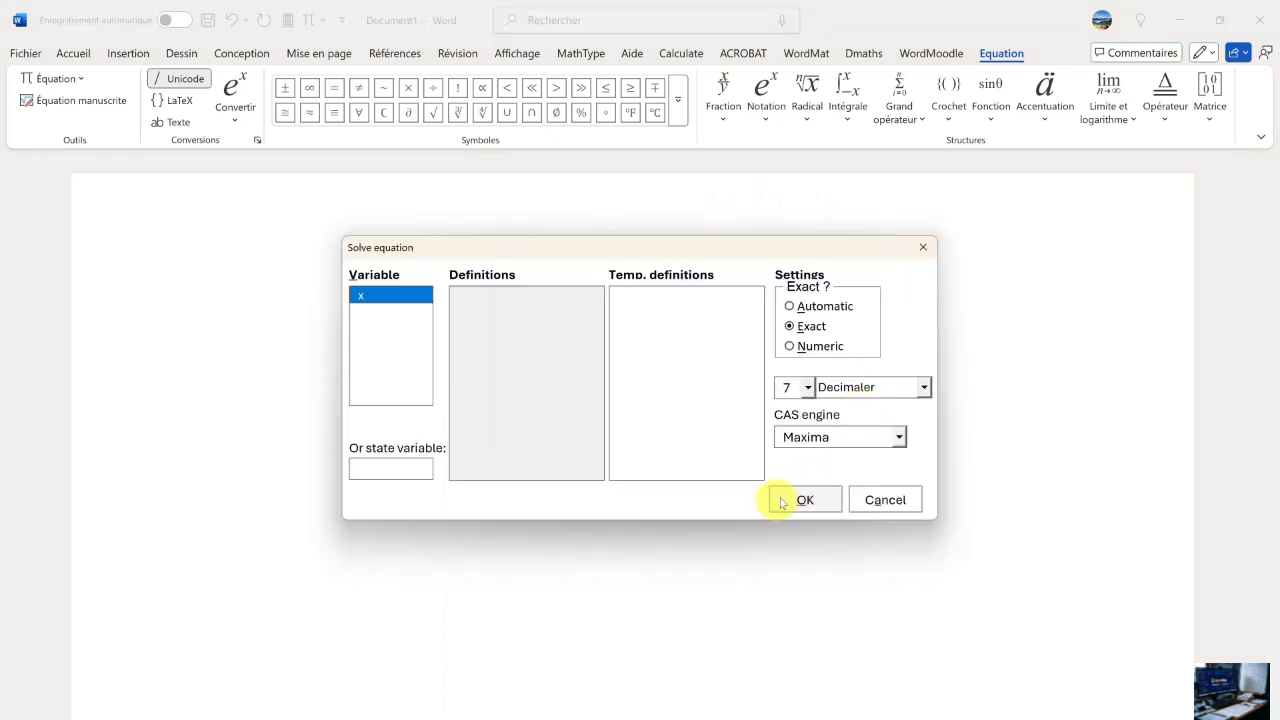
pyautogui.click(810, 505)
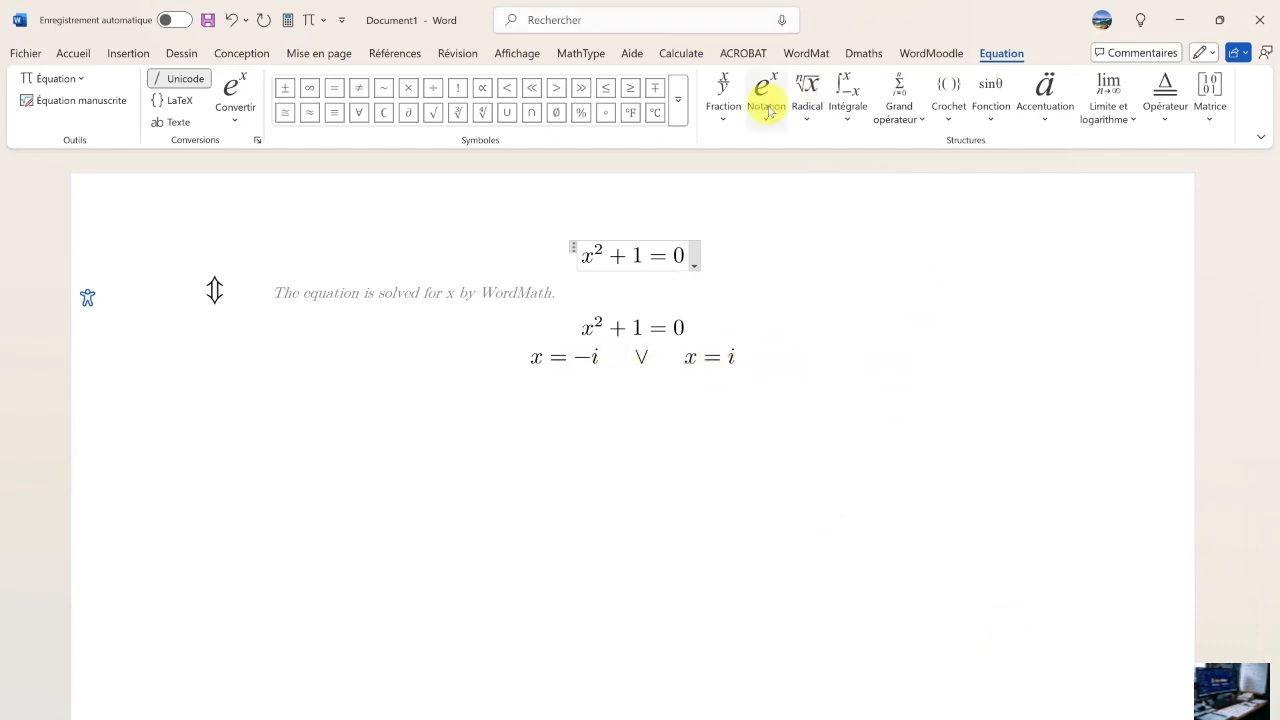
# Disable complex numbers in the WordMat settings and solve x^2+1=0 for x again.
pyautogui.click(806, 53)
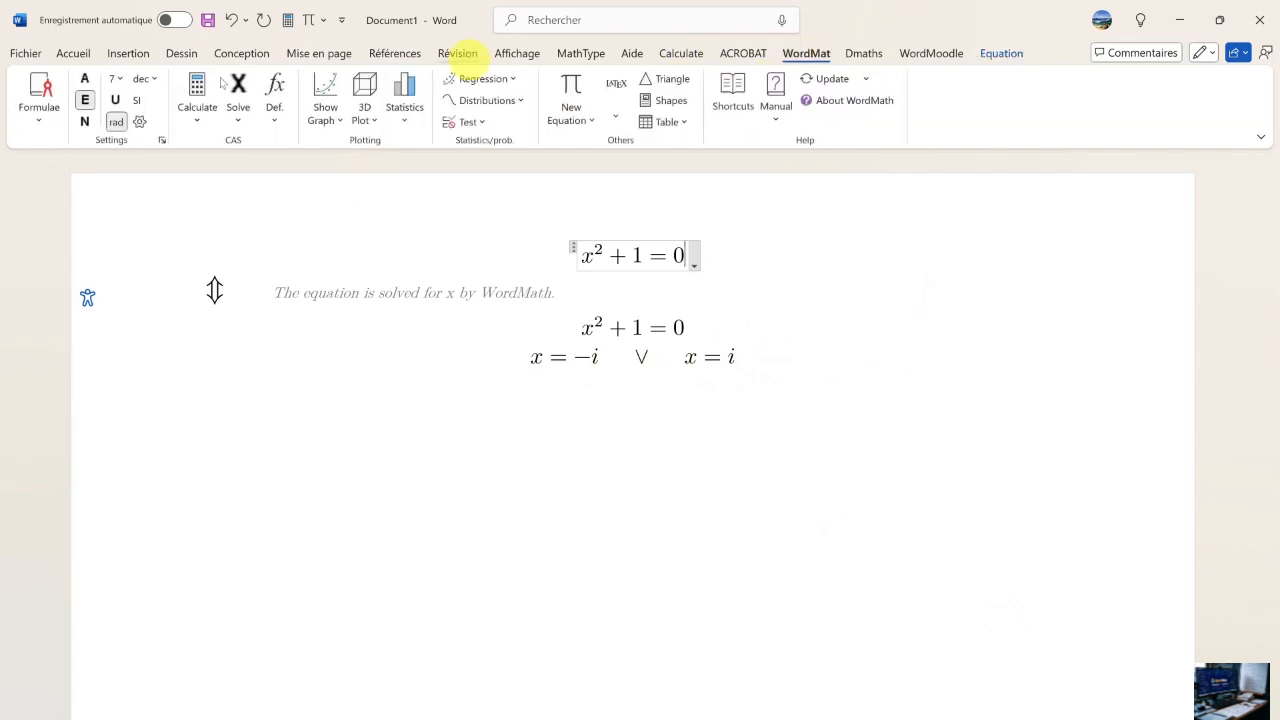
pyautogui.click(139, 121)
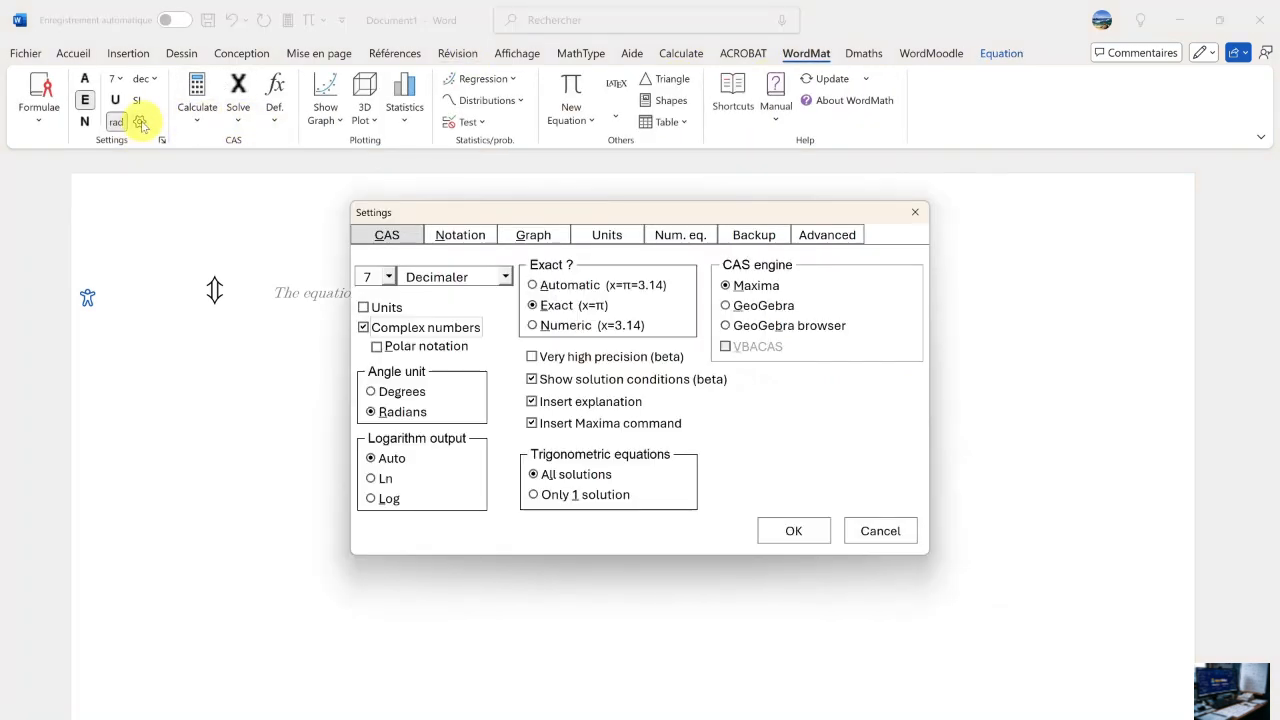
pyautogui.click(364, 328)
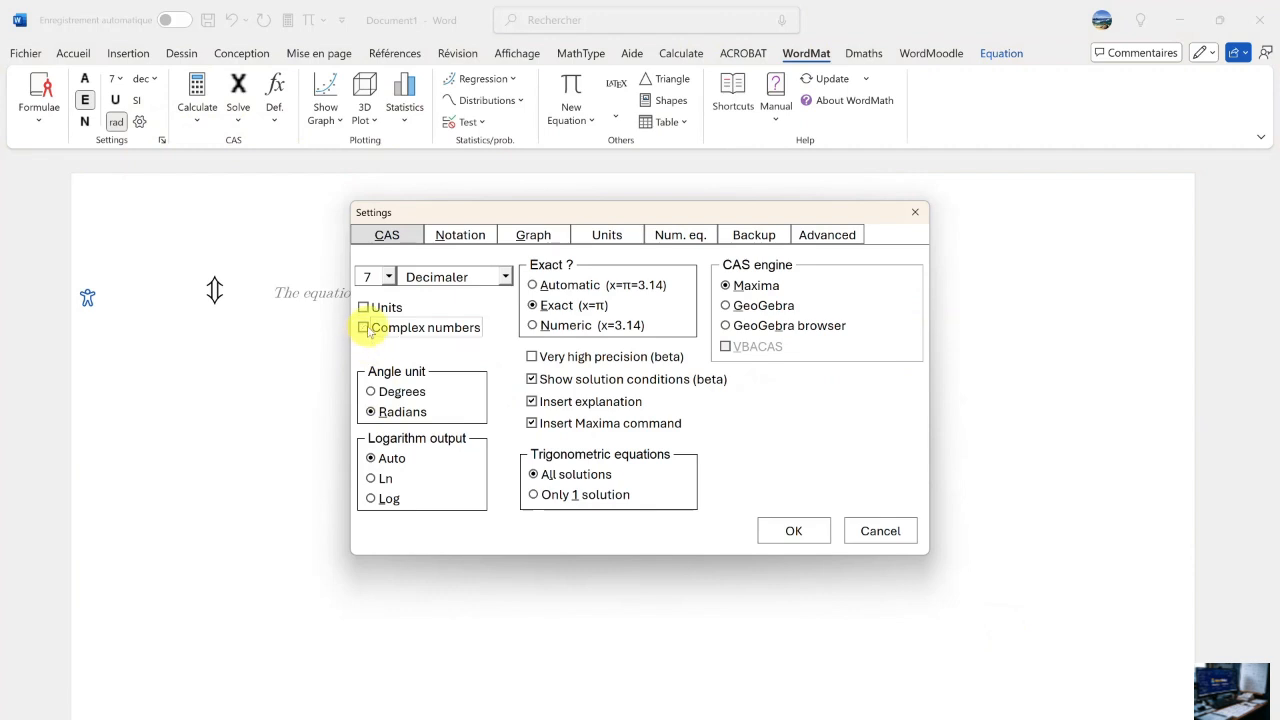
pyautogui.click(792, 530)
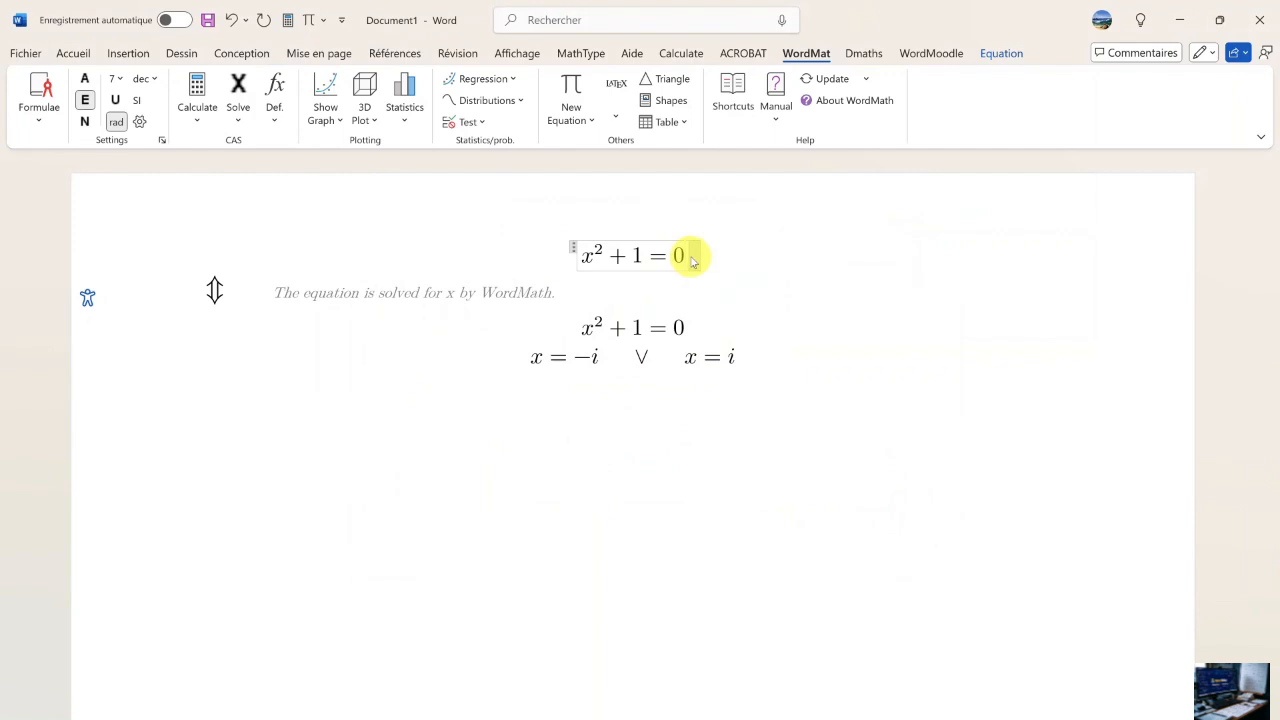
pyautogui.hotkey('alt', 'l')
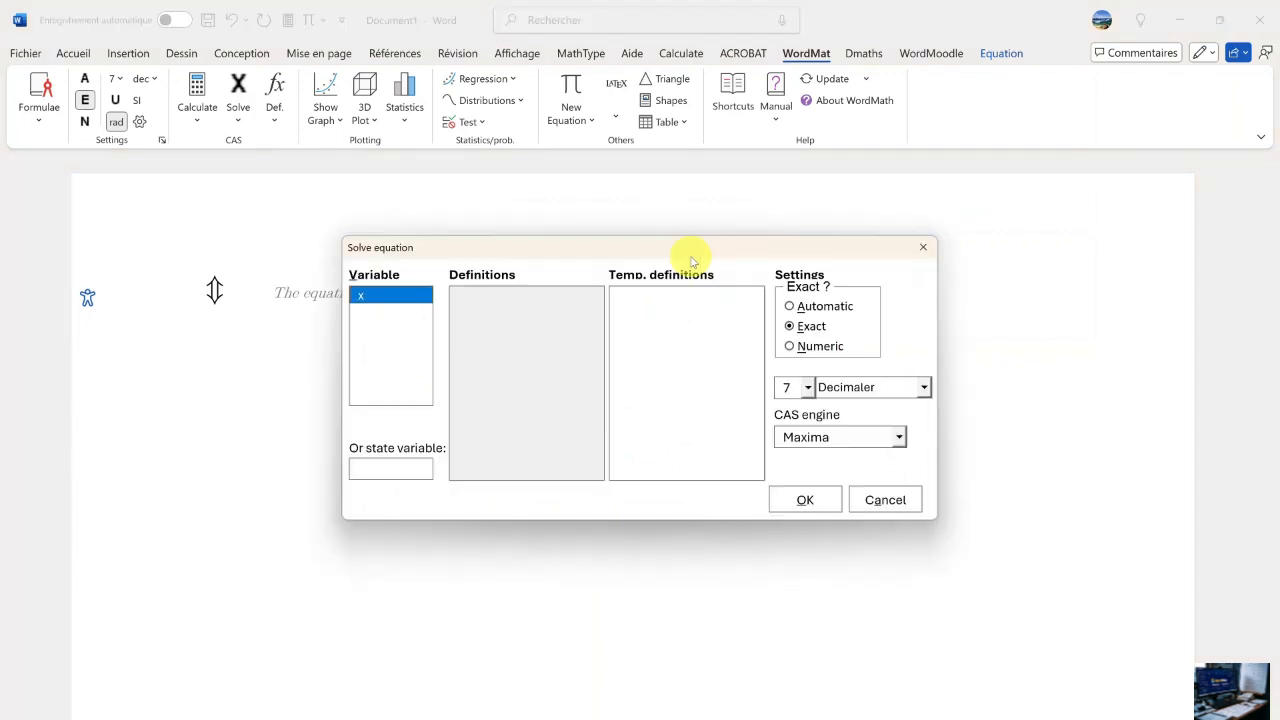
pyautogui.click(805, 501)
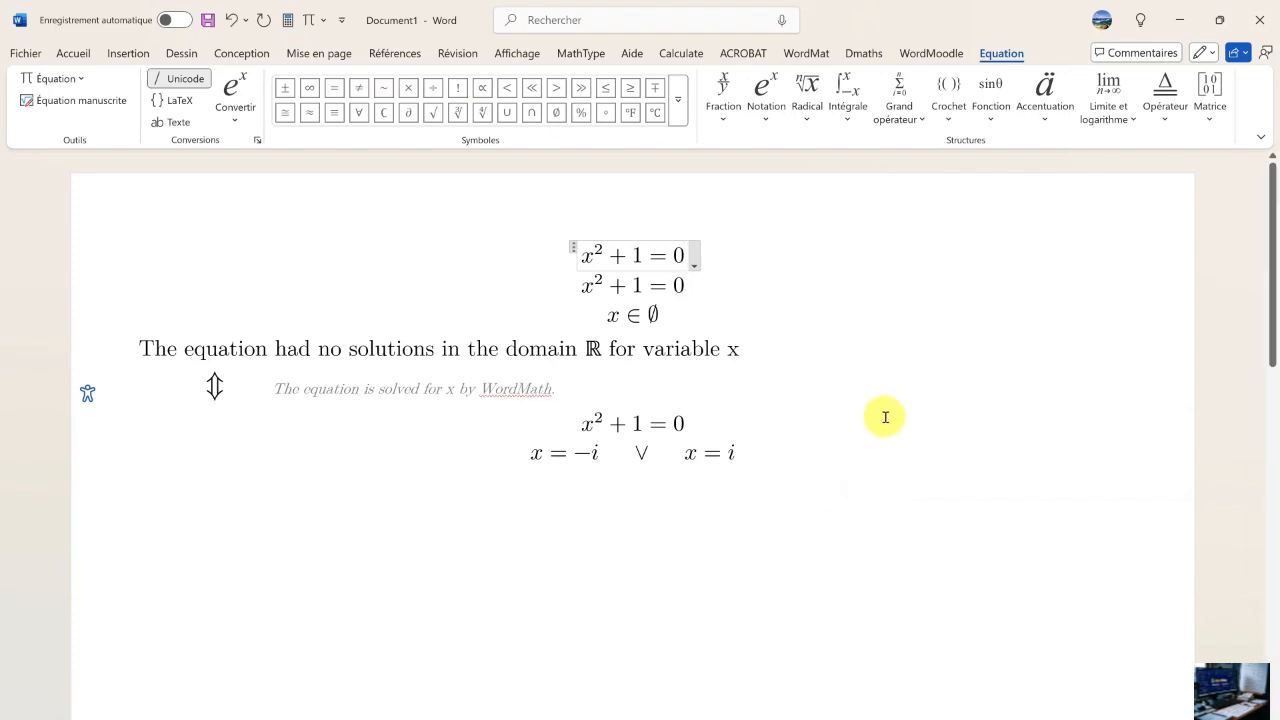
# Examine the CAS and Notation options in the WordMat settings, including separators, multiplication sign, solution type and differential d.
pyautogui.click(677, 517)
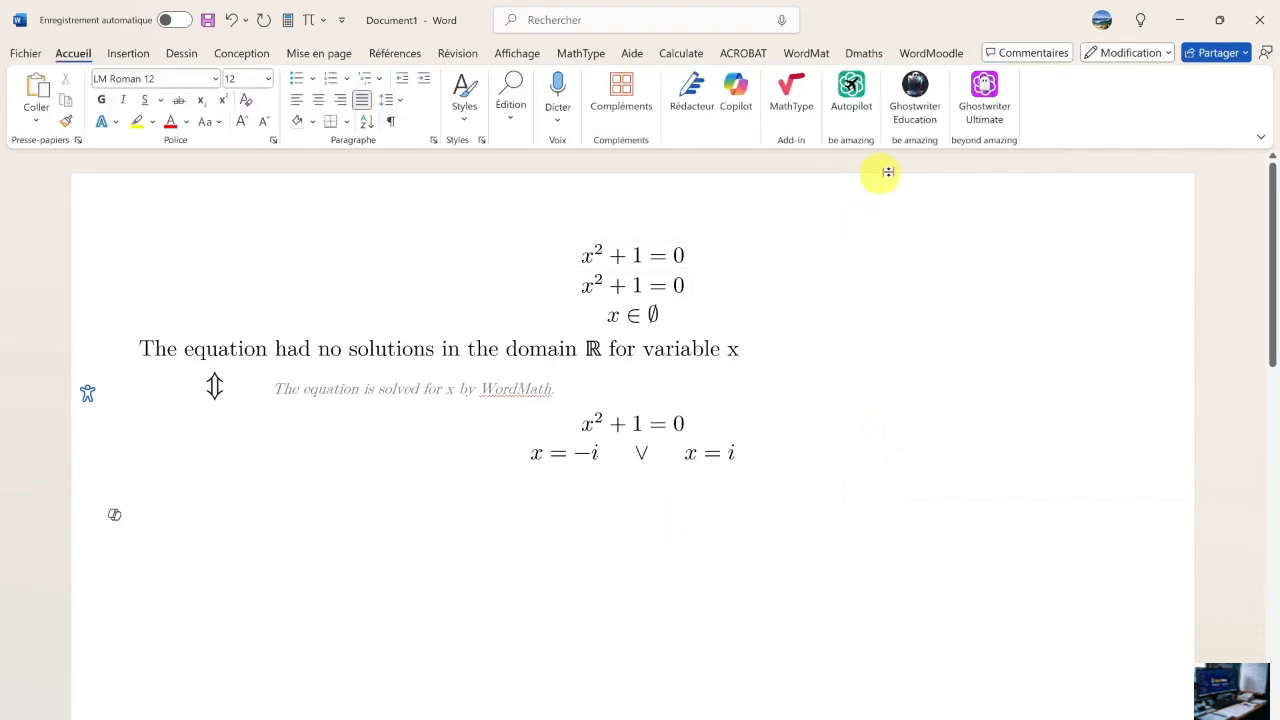
pyautogui.click(810, 53)
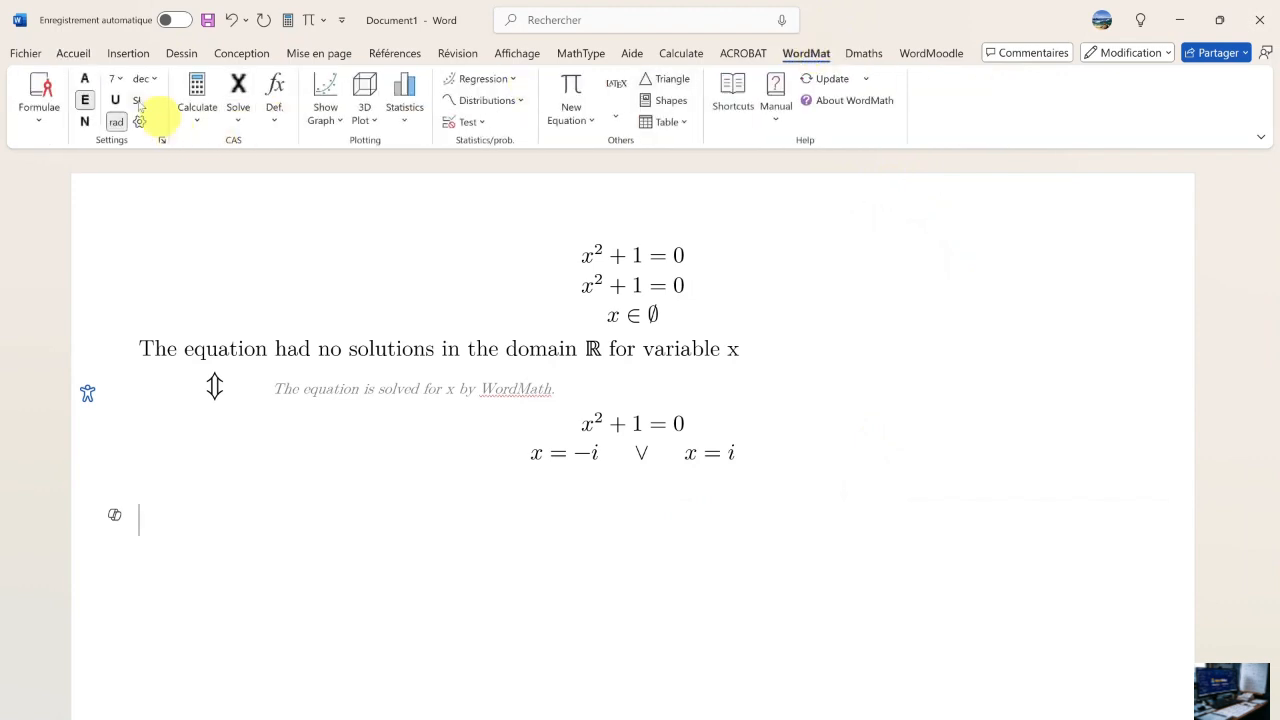
pyautogui.click(140, 122)
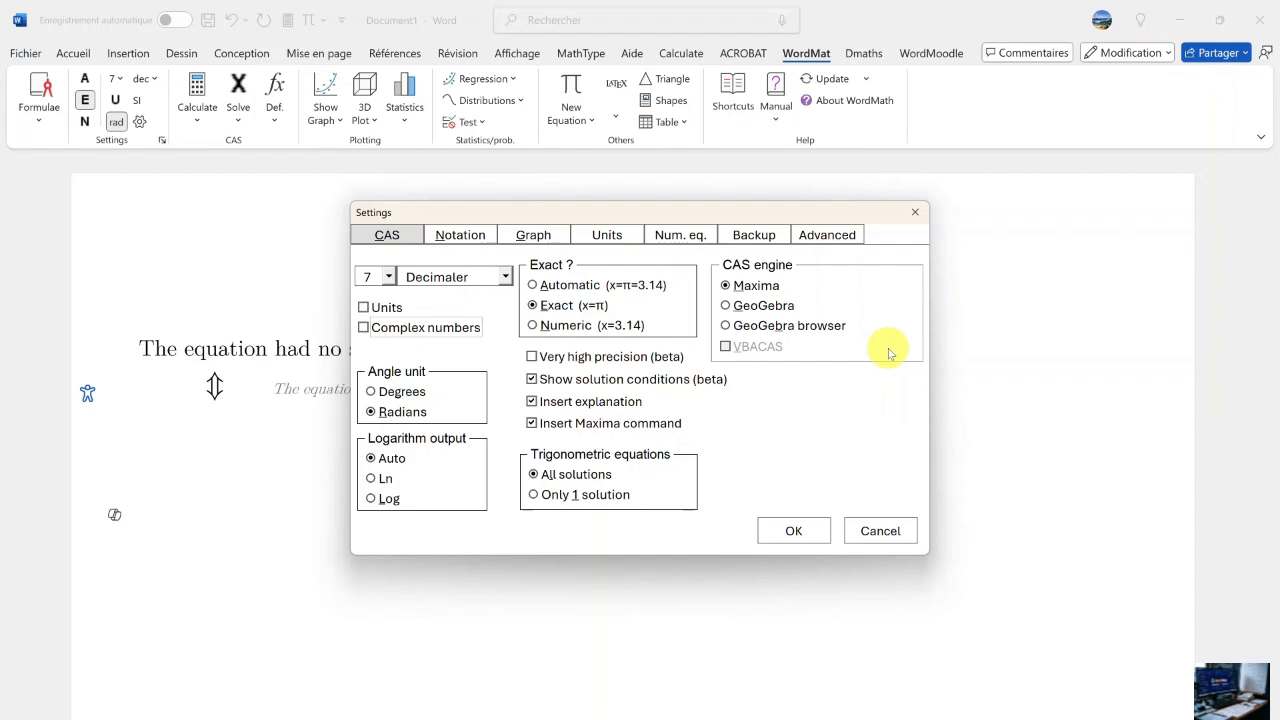
pyautogui.click(455, 238)
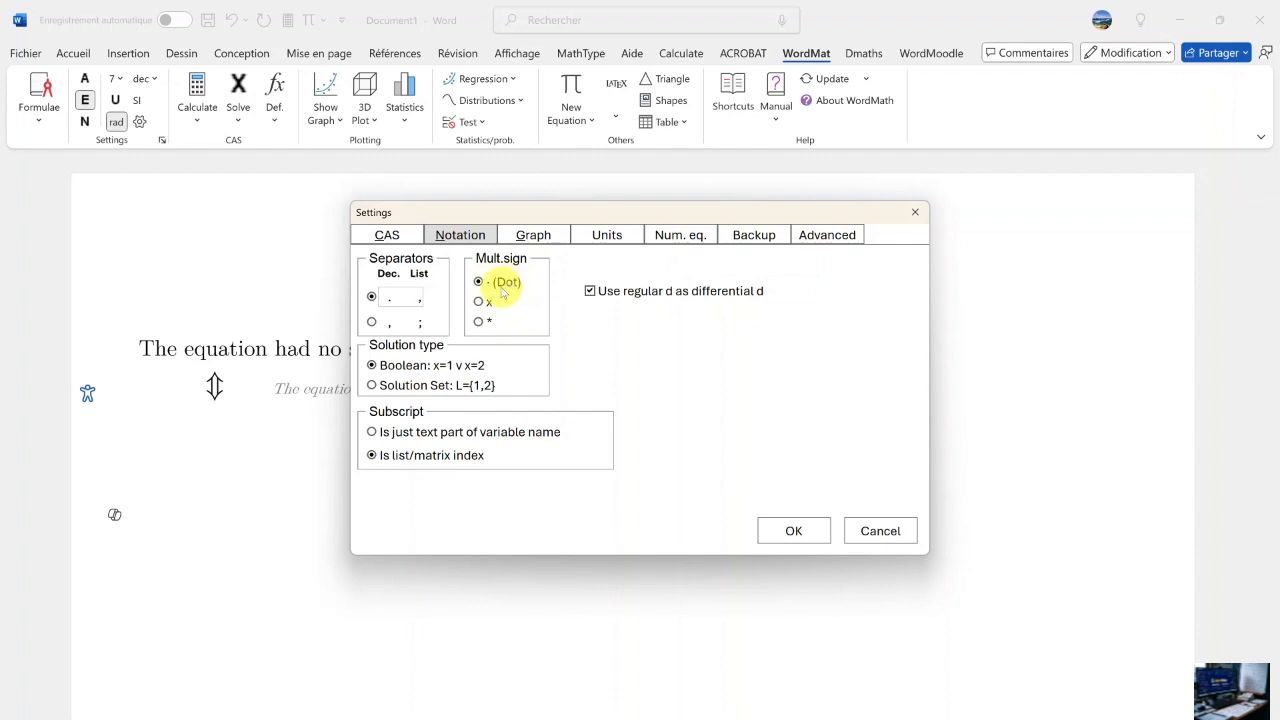
pyautogui.moveTo(700, 297)
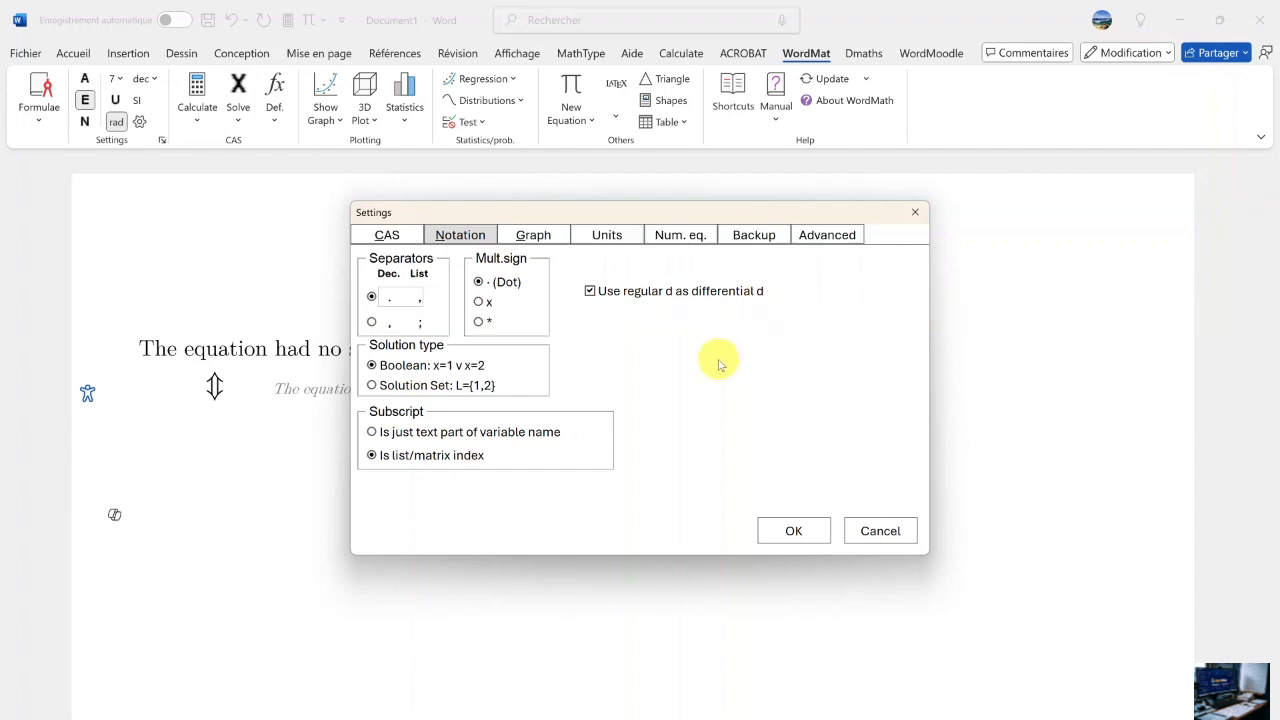
pyautogui.moveTo(756, 312)
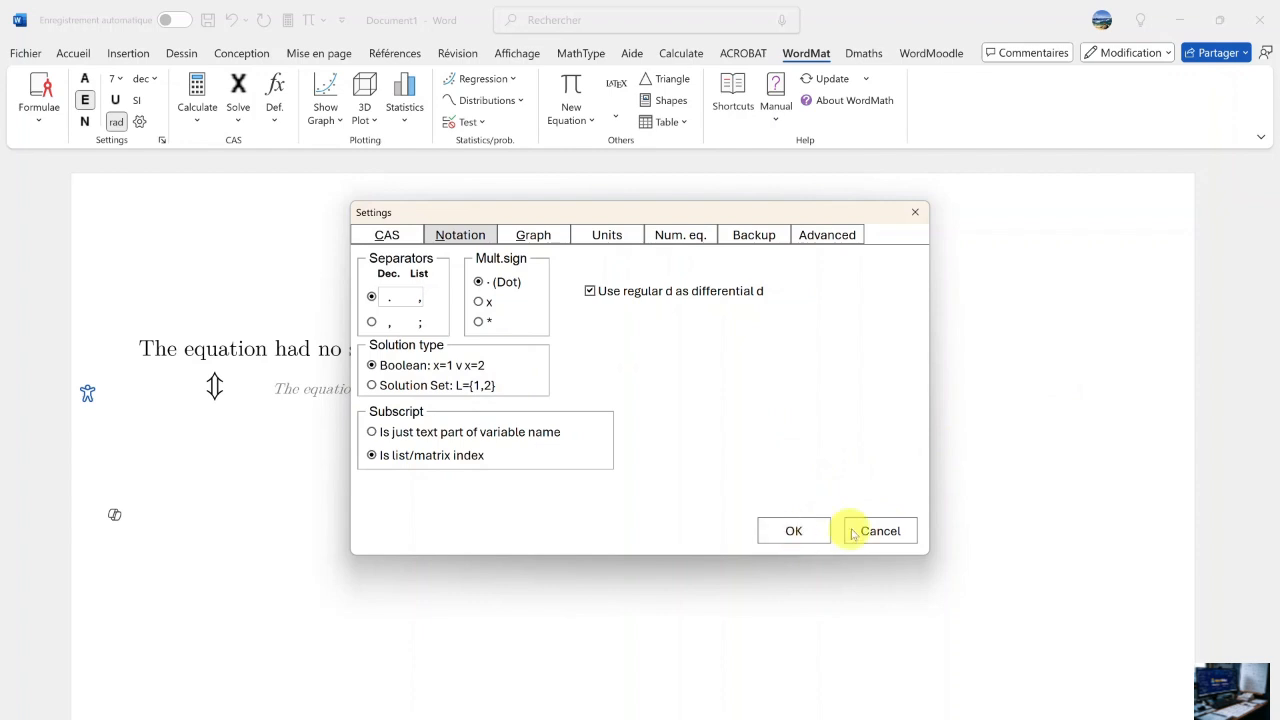
pyautogui.click(792, 530)
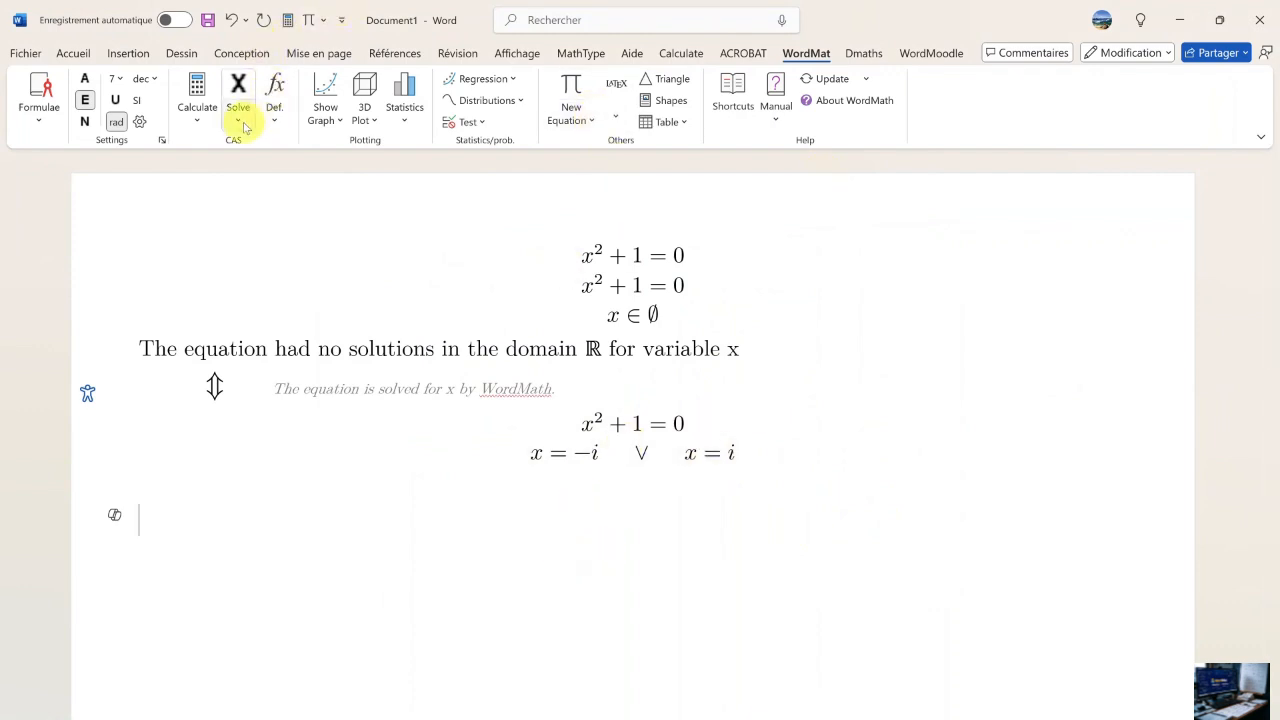
# Set the WordMat solution type to Solution Set: L={1,2} in the notation settings.
pyautogui.click(150, 128)
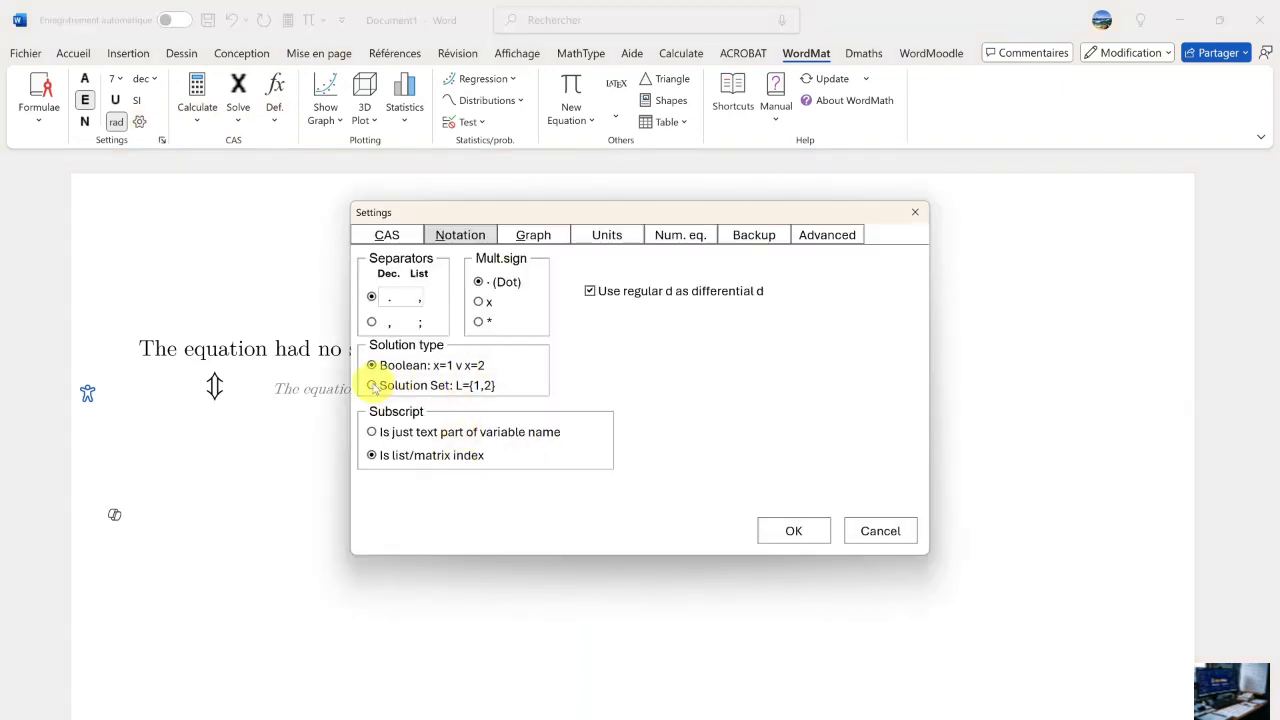
pyautogui.click(372, 386)
pyautogui.click(793, 530)
# Insert the equation x^2+2x-3=0 on the empty line below the earlier solutions and solve it for x.
pyautogui.write('x')
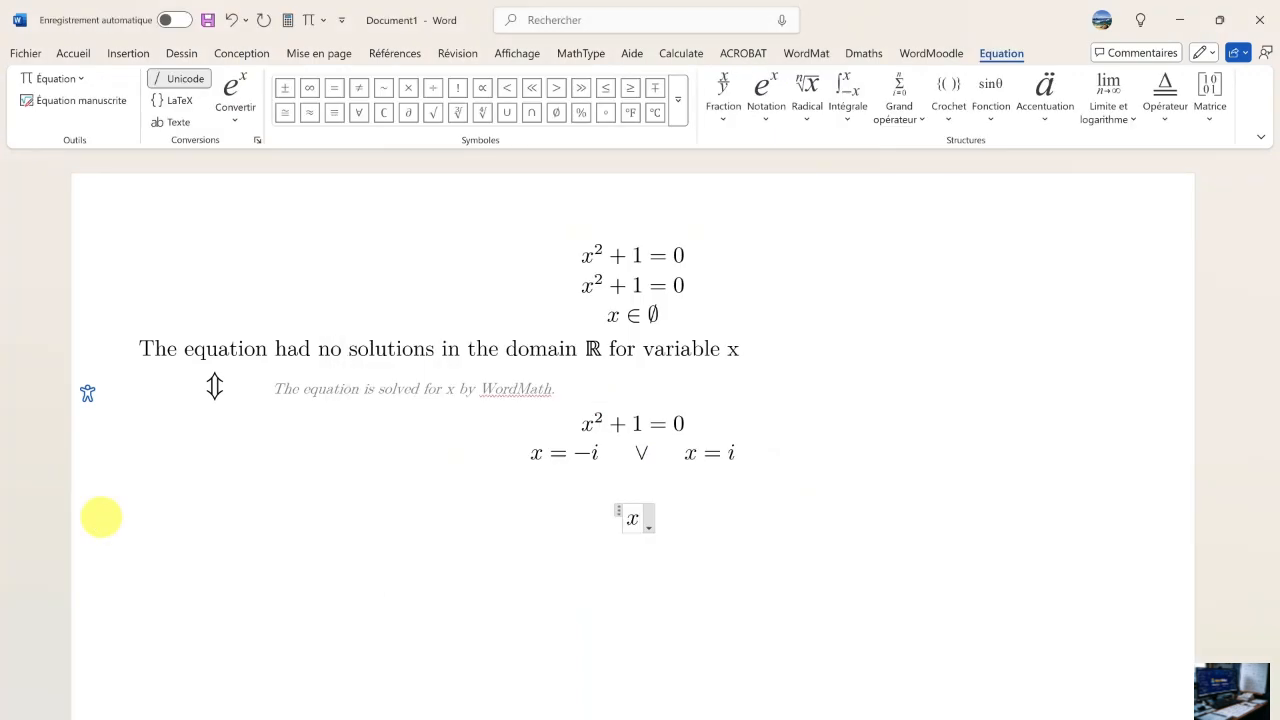
pyautogui.write('^2 +')
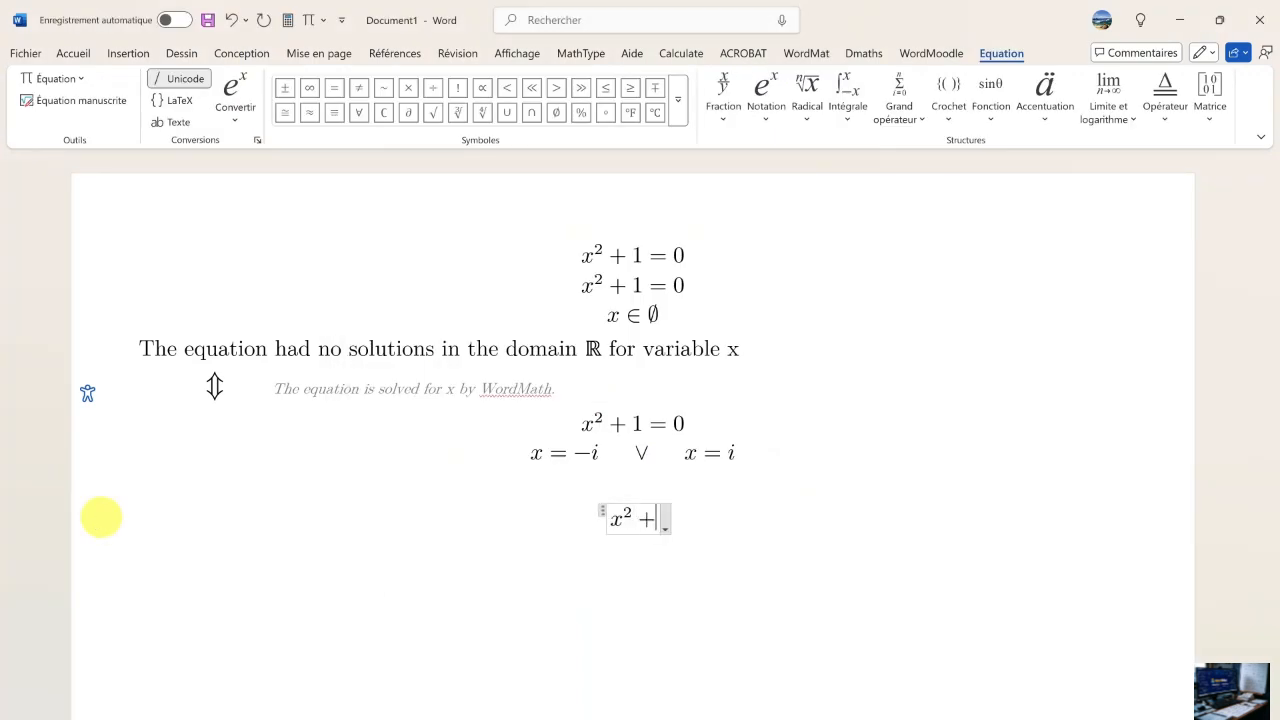
pyautogui.write('2x-3=')
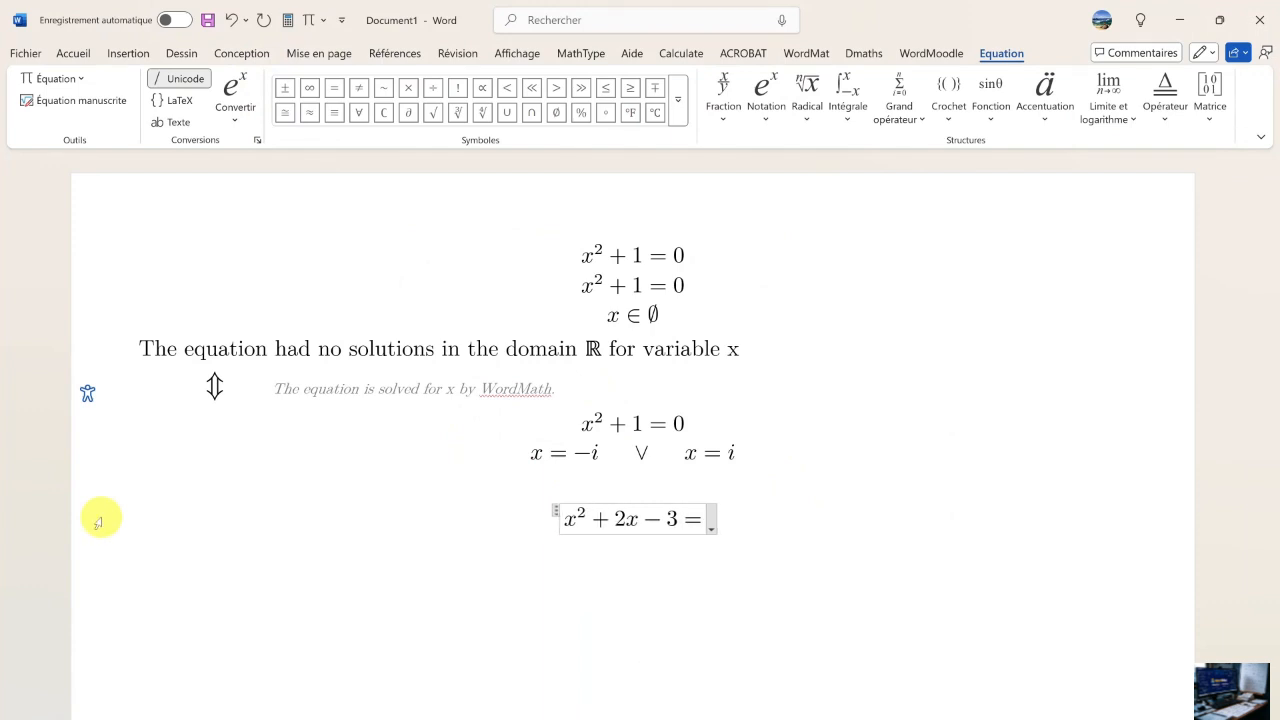
pyautogui.write('0')
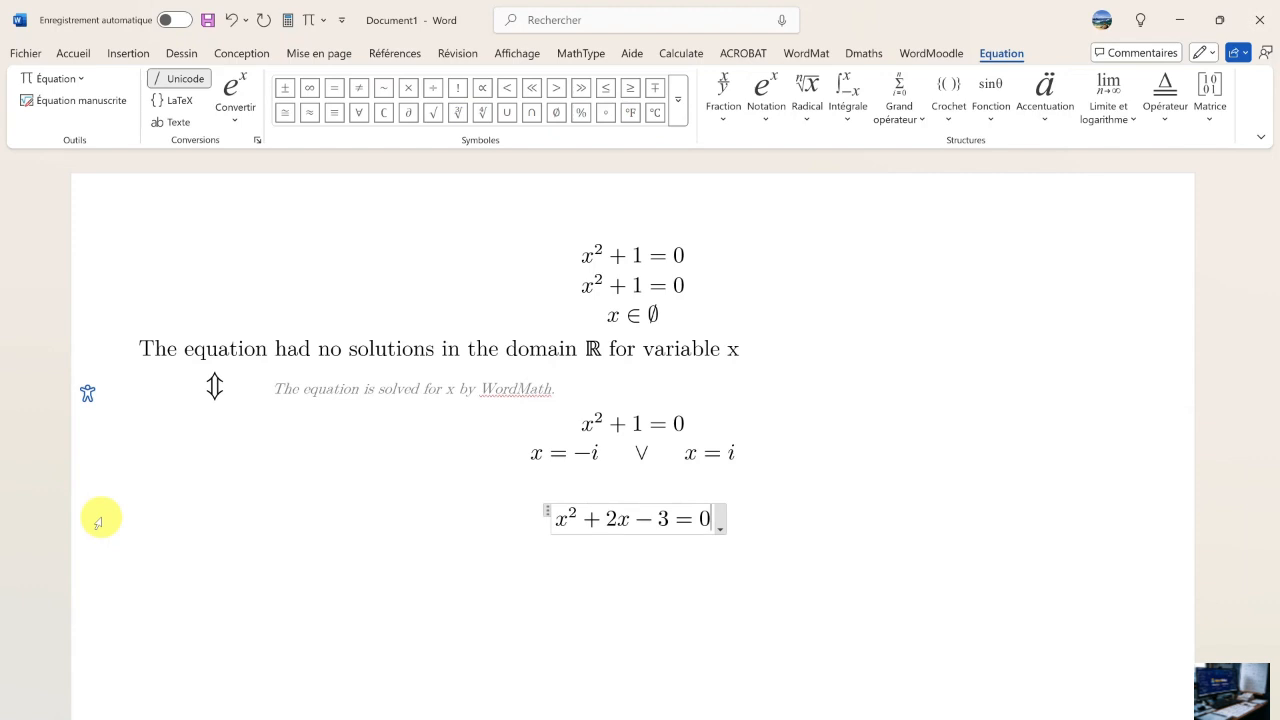
pyautogui.hotkey('alt', 'l')
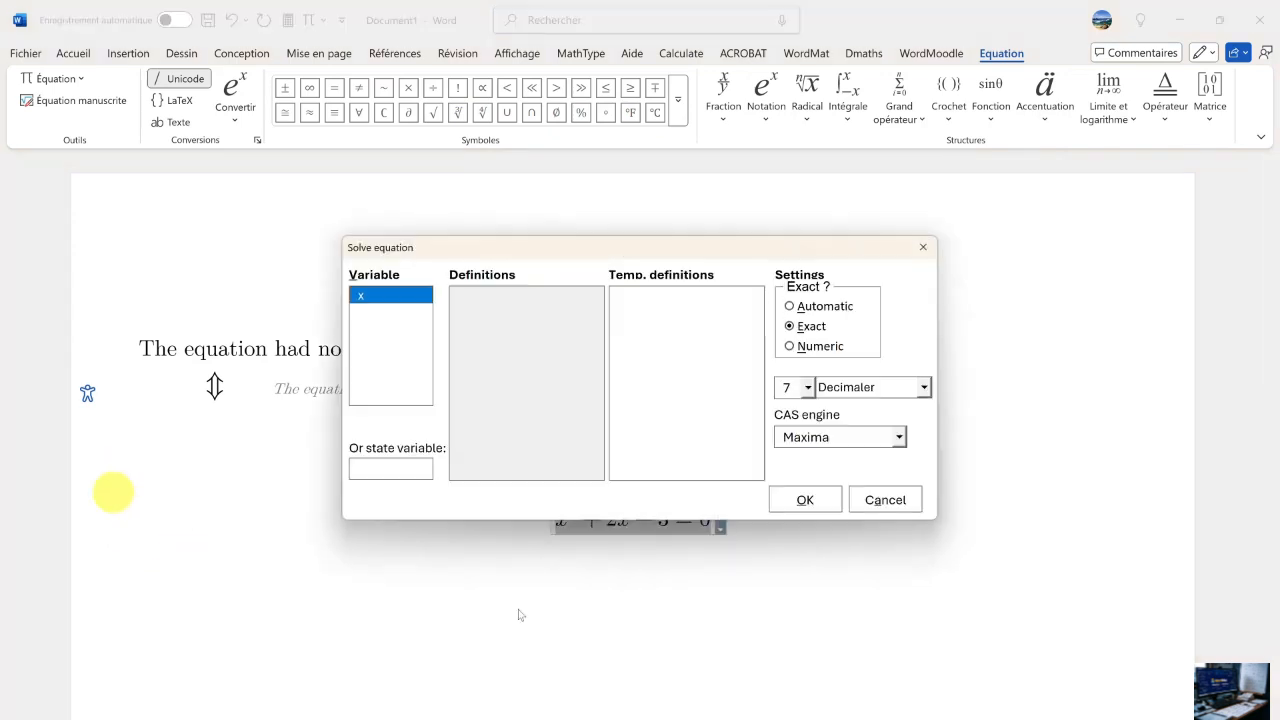
pyautogui.click(818, 499)
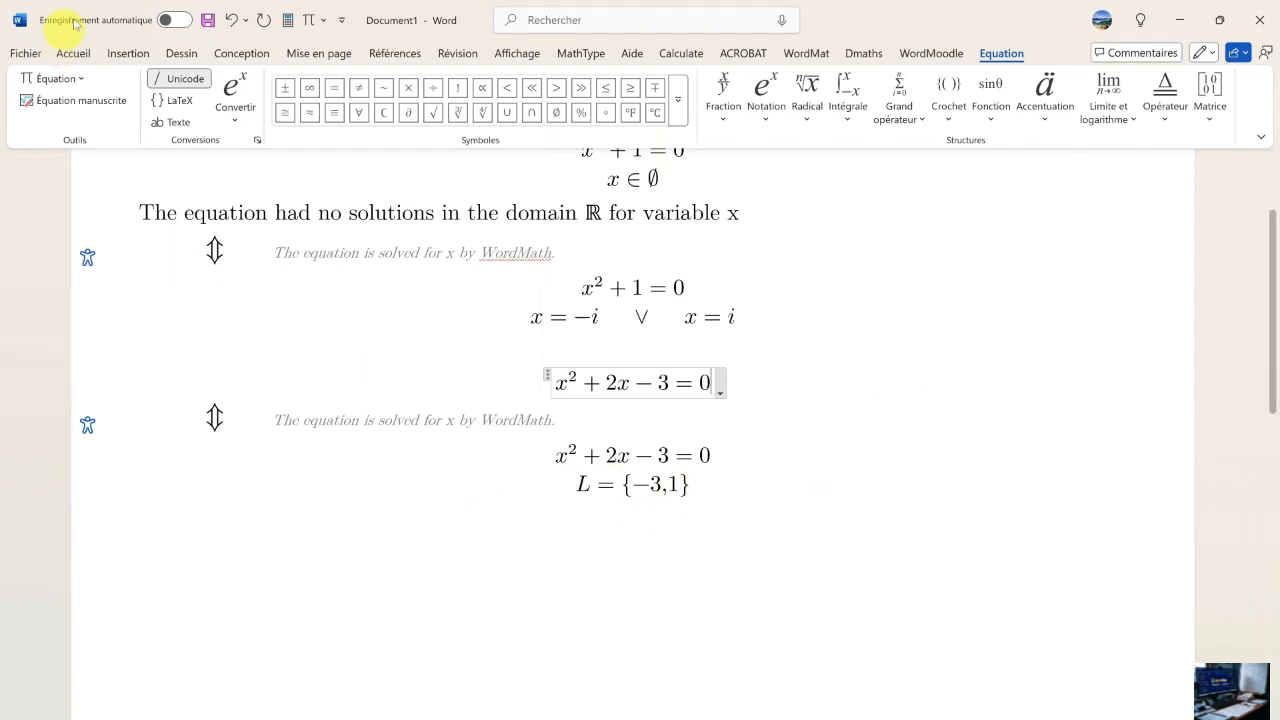
# Review the solution type and subscript options in the WordMat notation settings, keeping Solution Set selected.
pyautogui.click(806, 52)
pyautogui.click(140, 122)
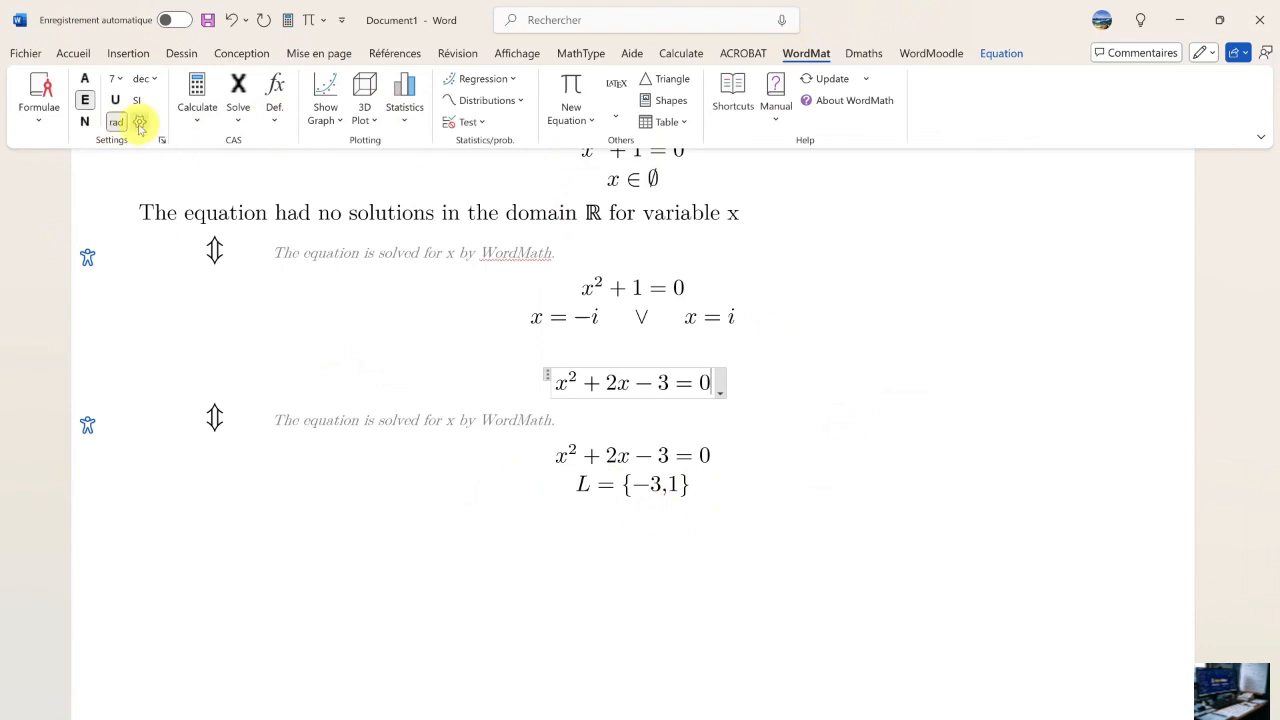
pyautogui.click(371, 385)
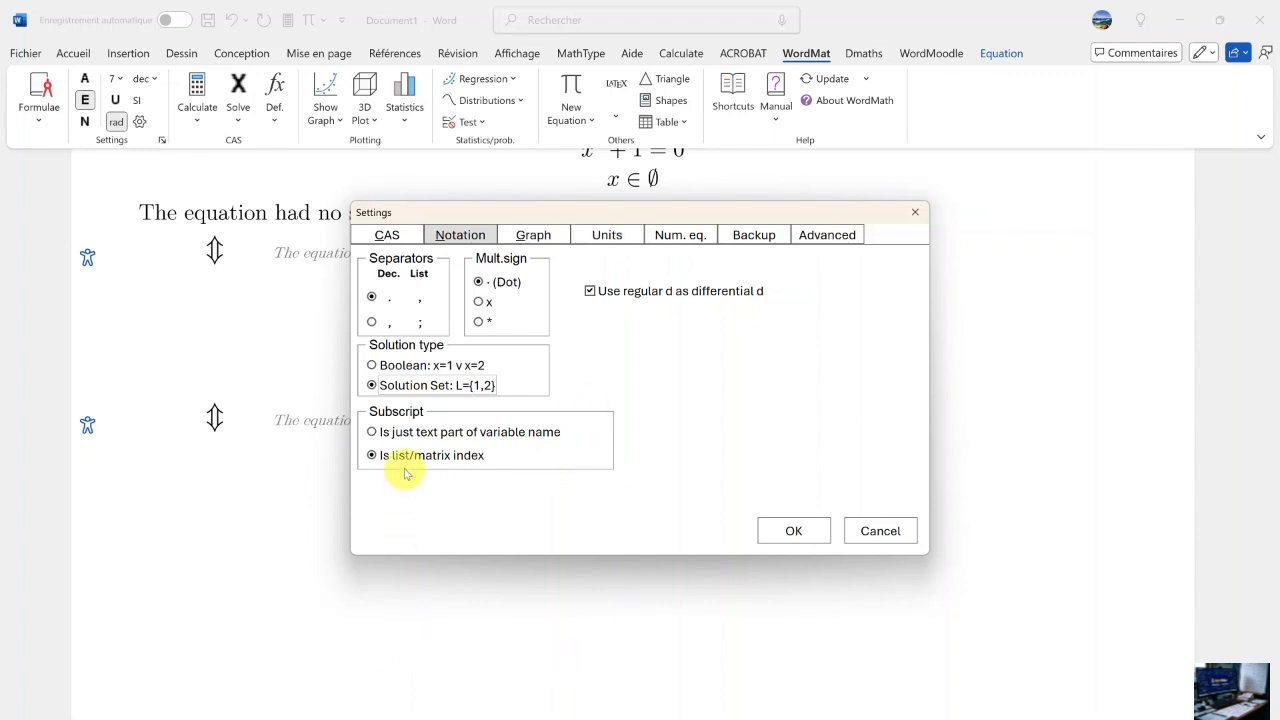
pyautogui.click(794, 531)
# Insert the list equation liste:[-4,1,6,-2,9] on the empty line below the solution set and calculate it with WordMat.
pyautogui.click(80, 555)
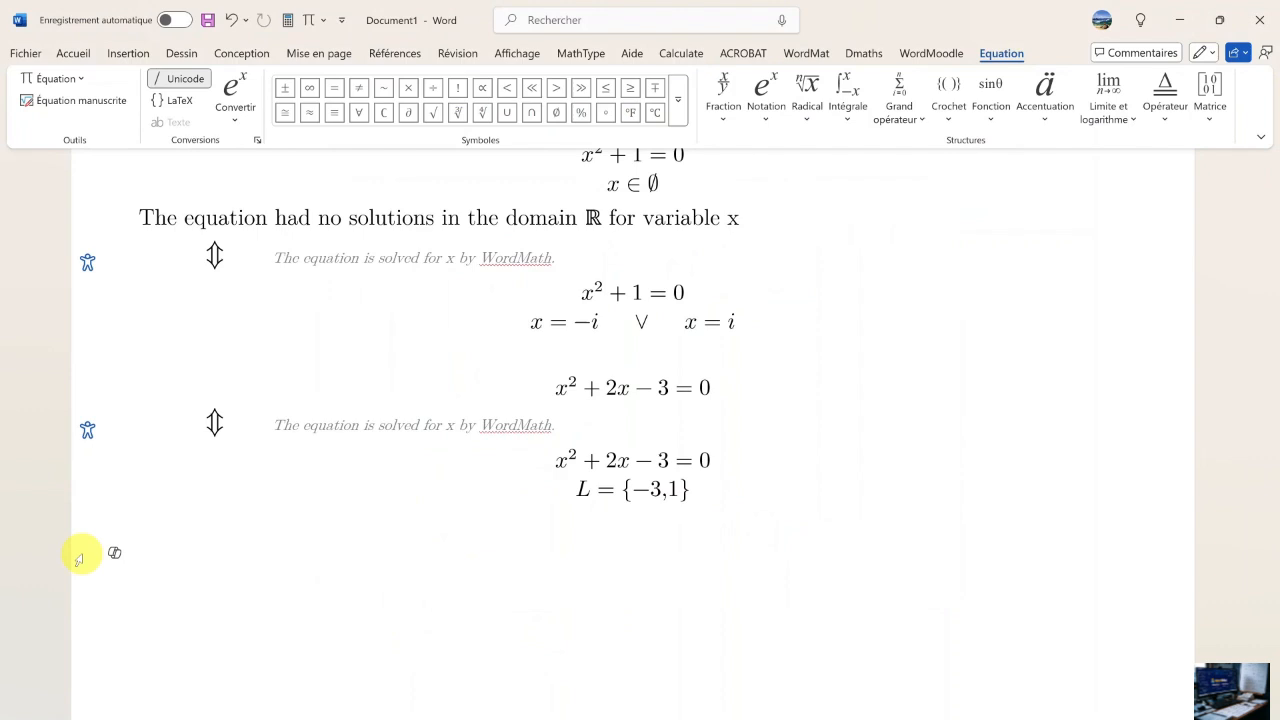
pyautogui.press('BackSpace')
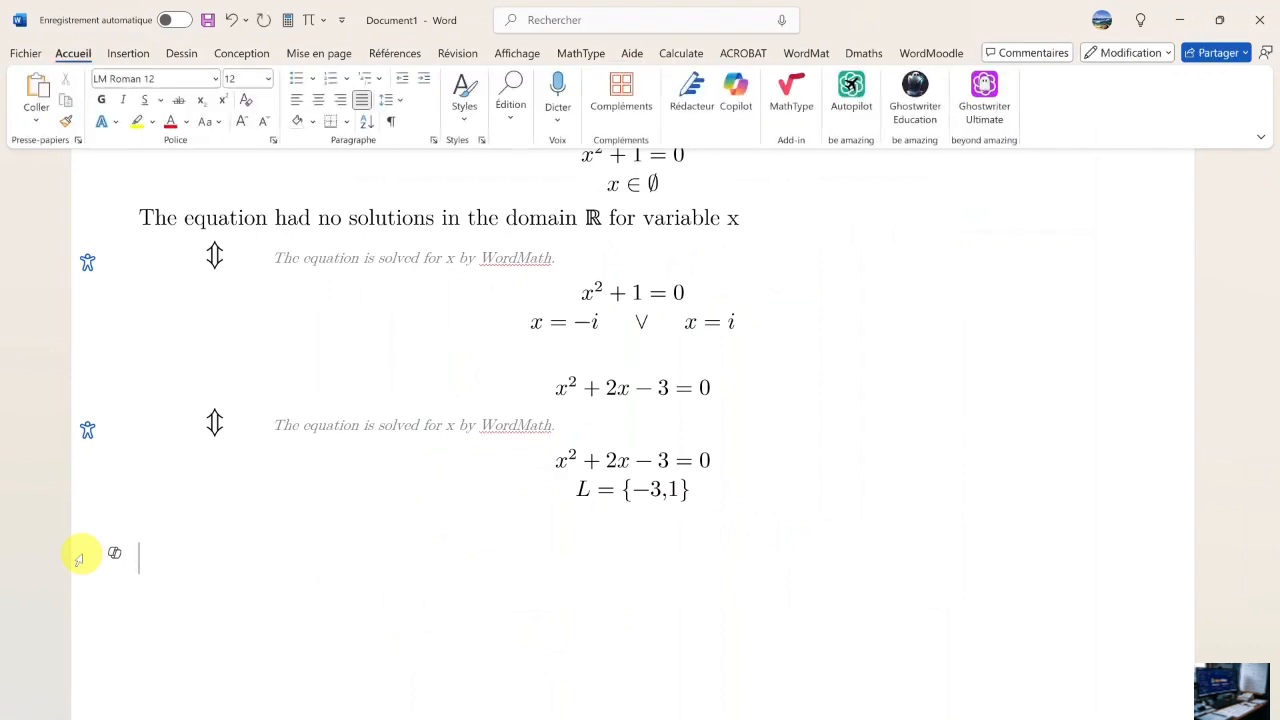
pyautogui.hotkey('alt', '=')
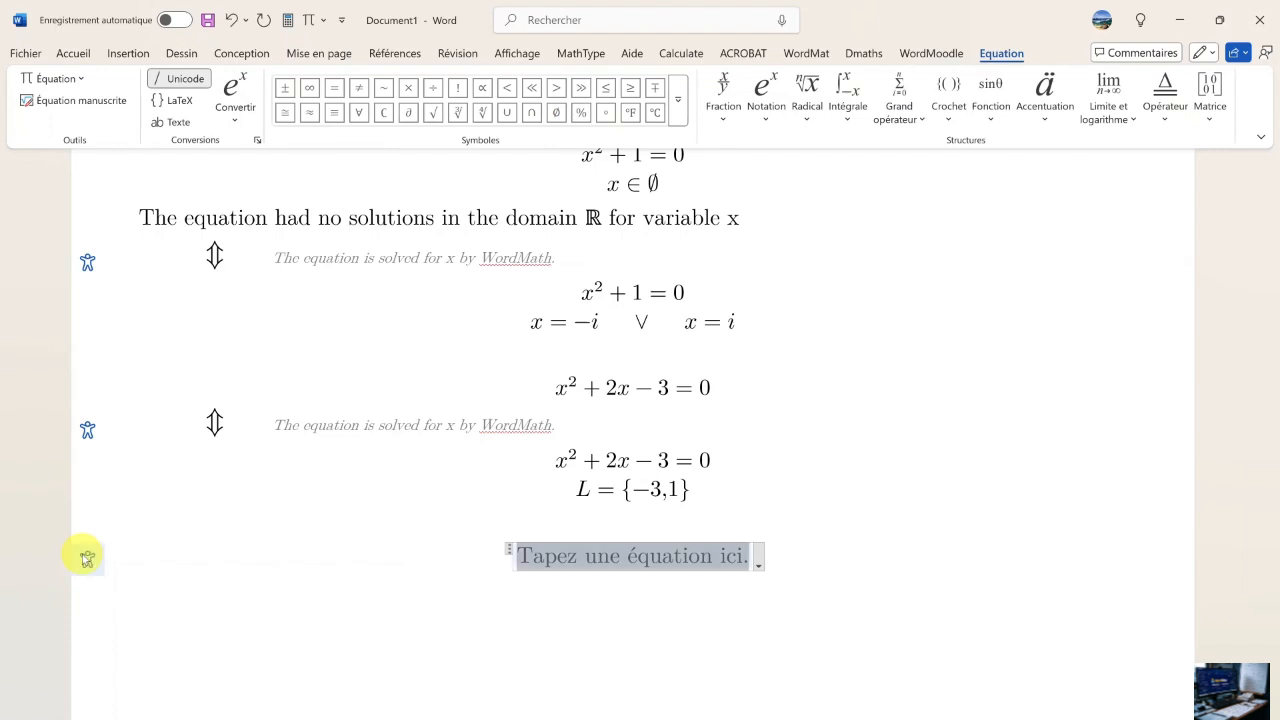
pyautogui.write('liste')
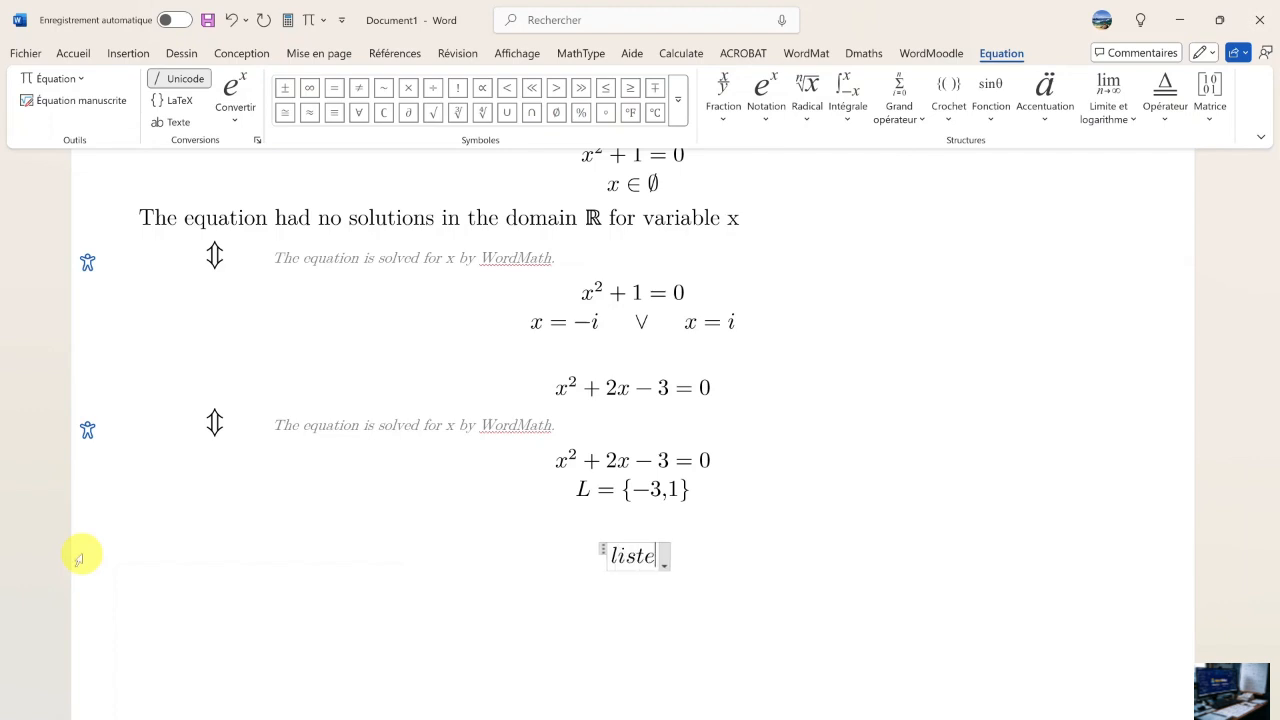
pyautogui.write(':')
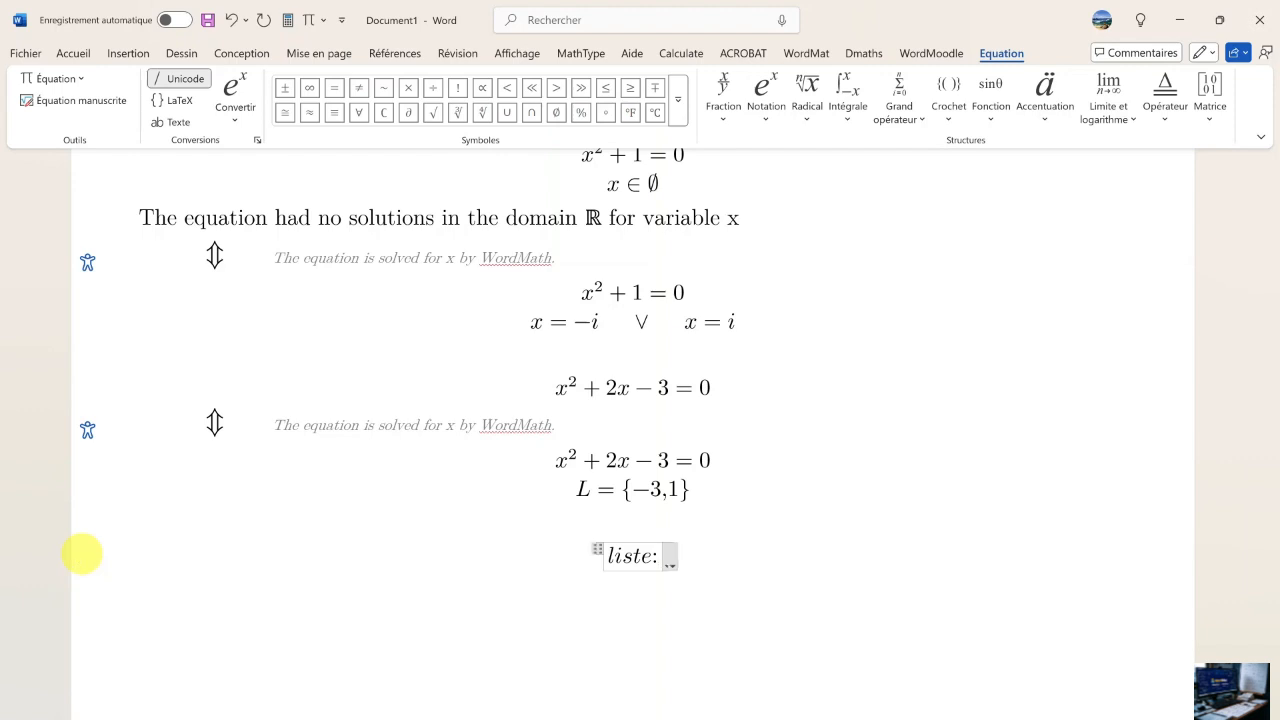
pyautogui.write('[')
pyautogui.write('-4')
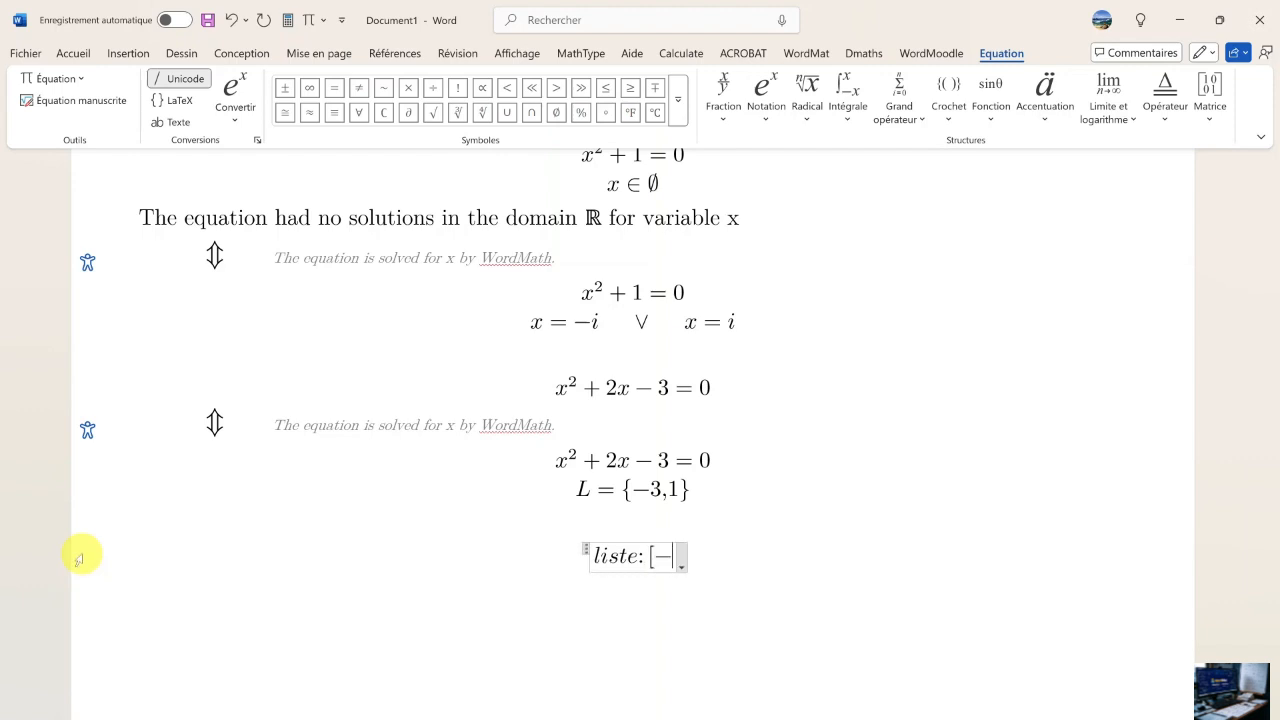
pyautogui.write(',')
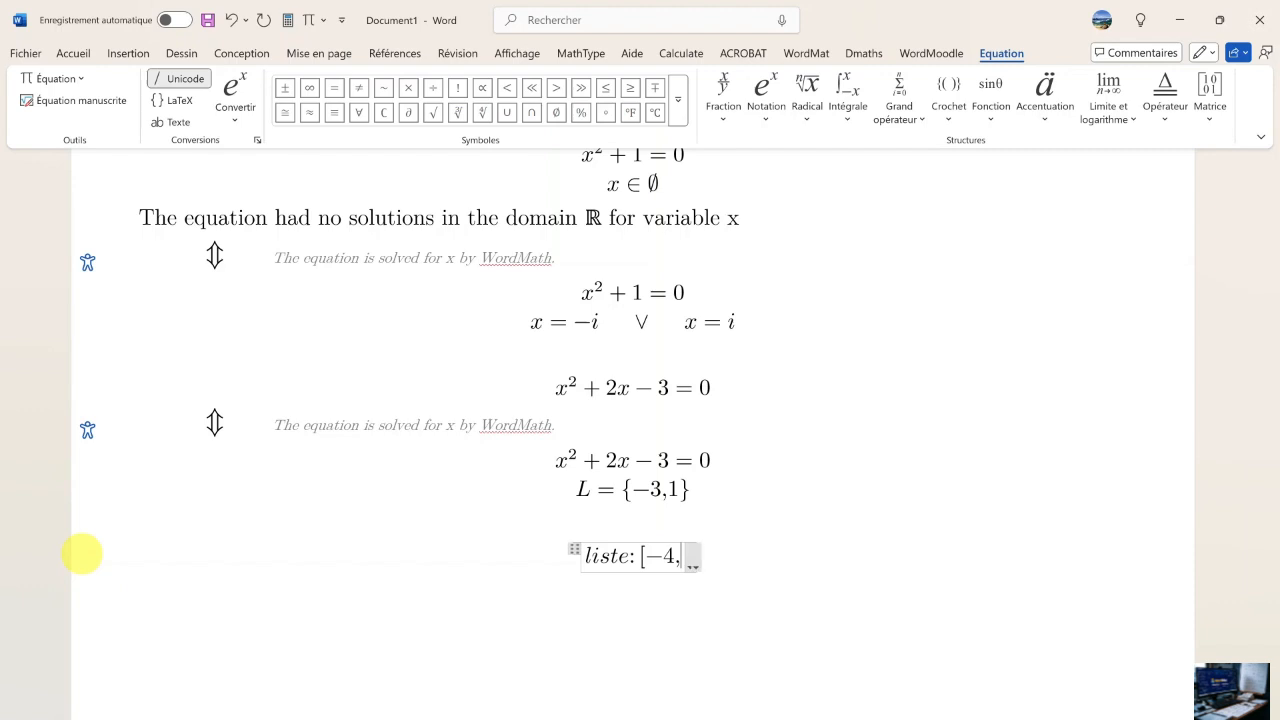
pyautogui.write('1,')
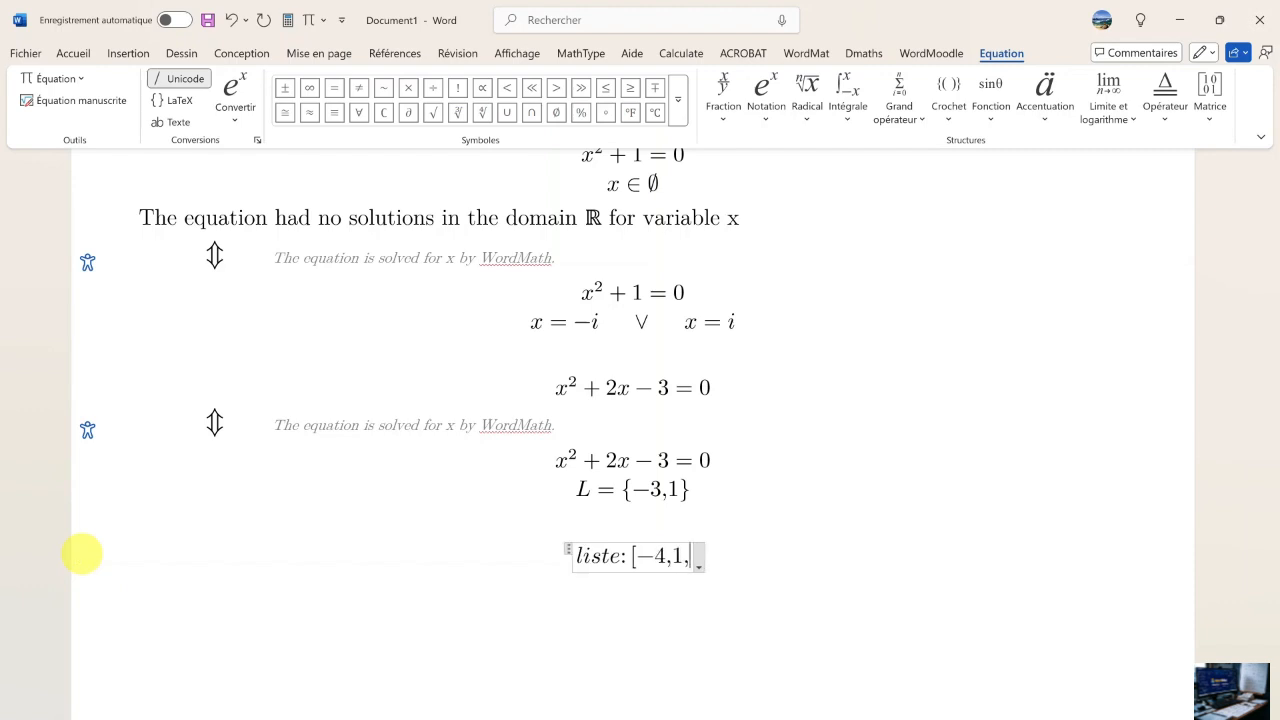
pyautogui.write('6,-2')
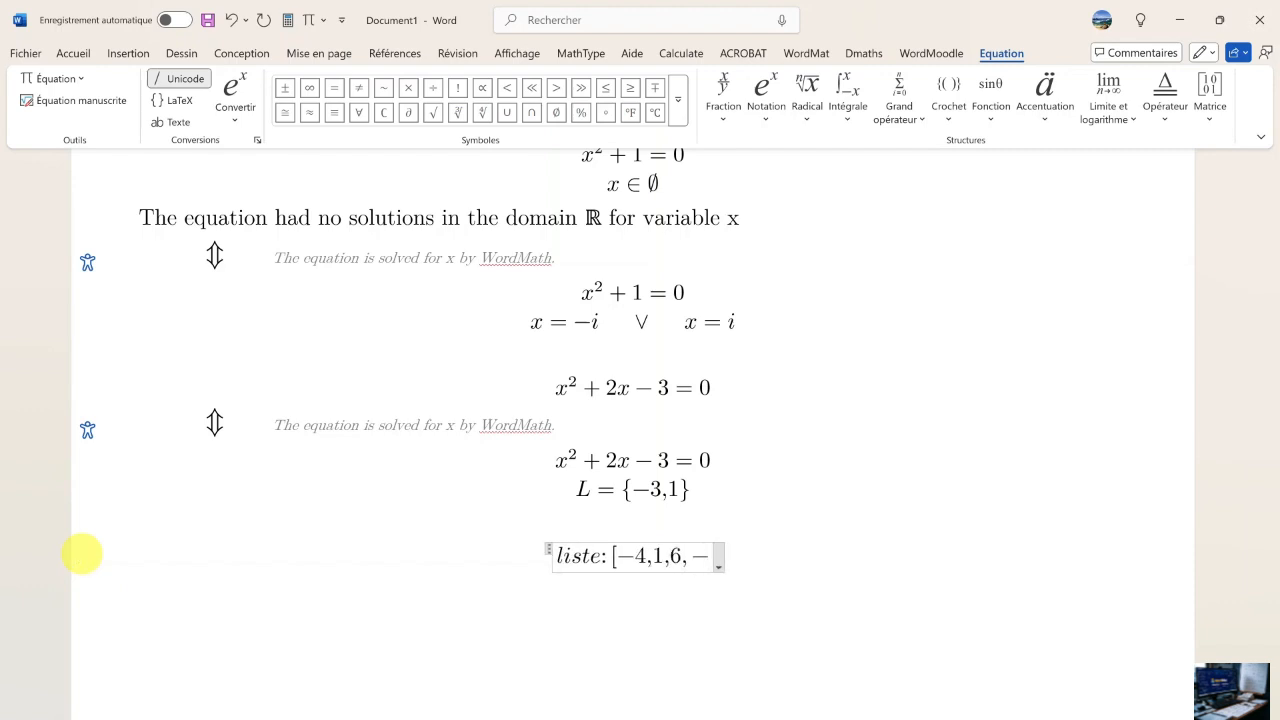
pyautogui.write(',')
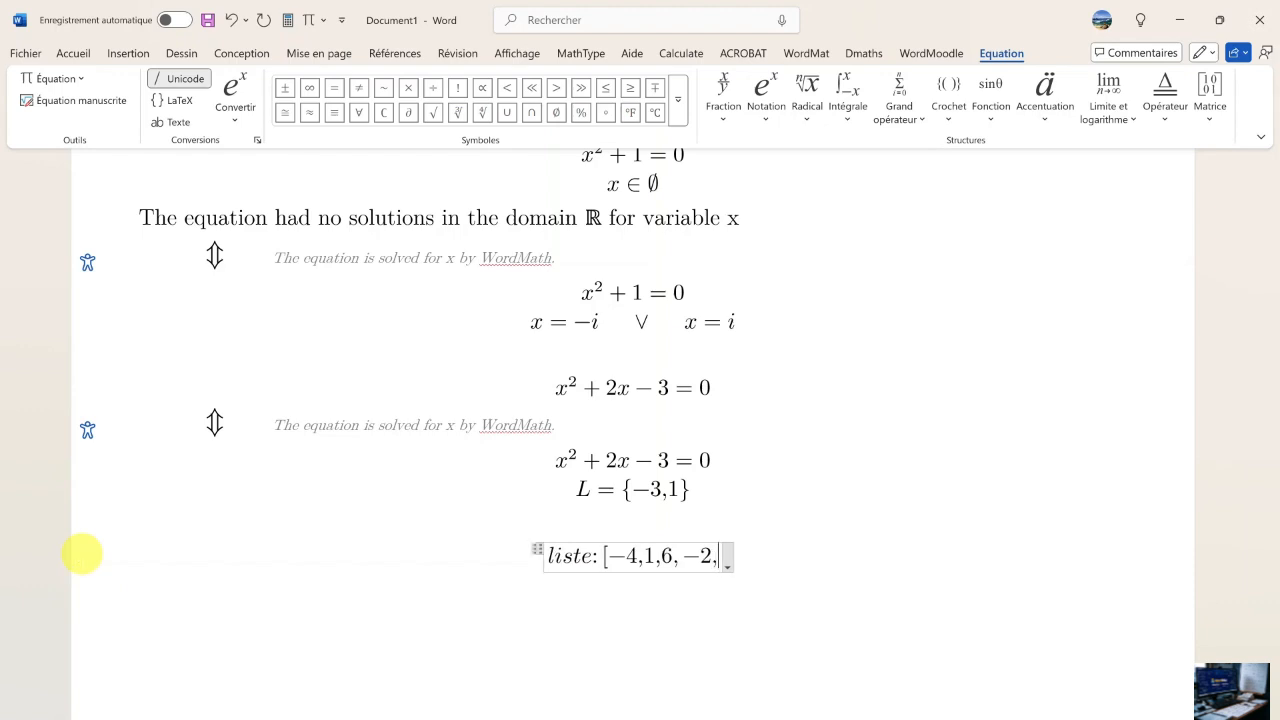
pyautogui.write('9]')
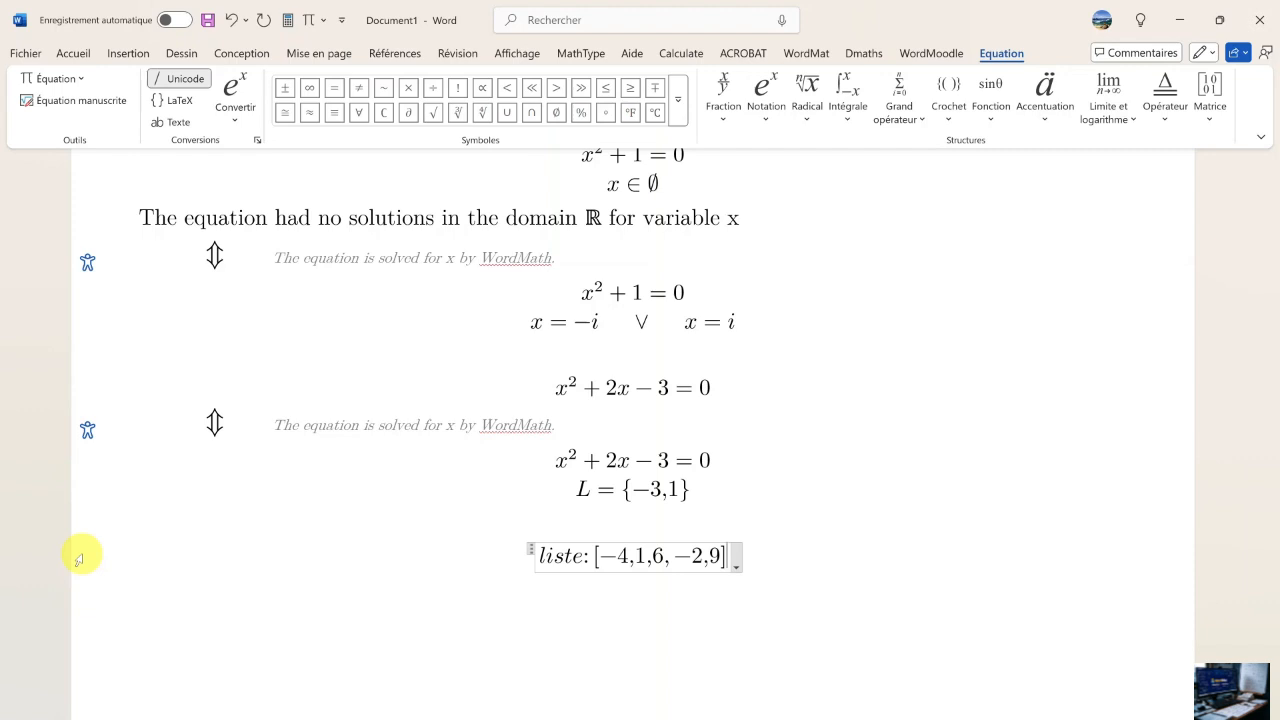
pyautogui.hotkey('alt', 'b')
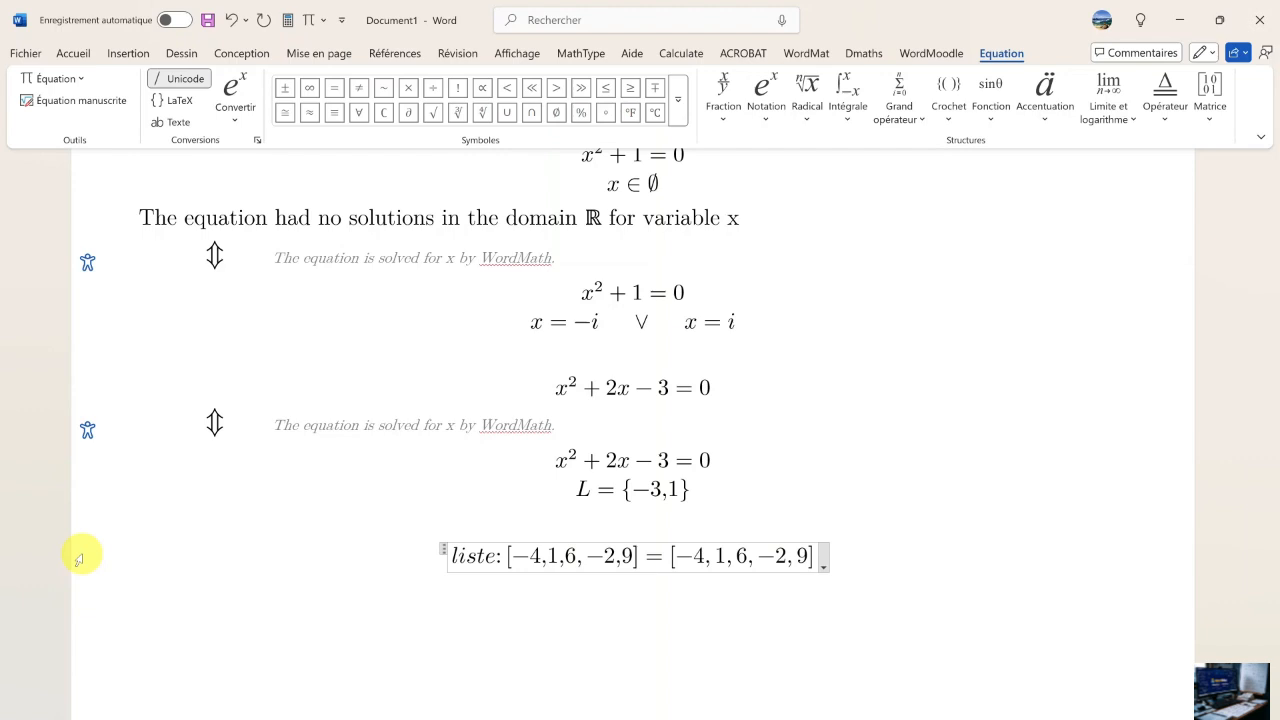
# Insert a new equation below the list with liste and subscript 3, and calculate that list element.
pyautogui.scroll(-3, 80, 562)
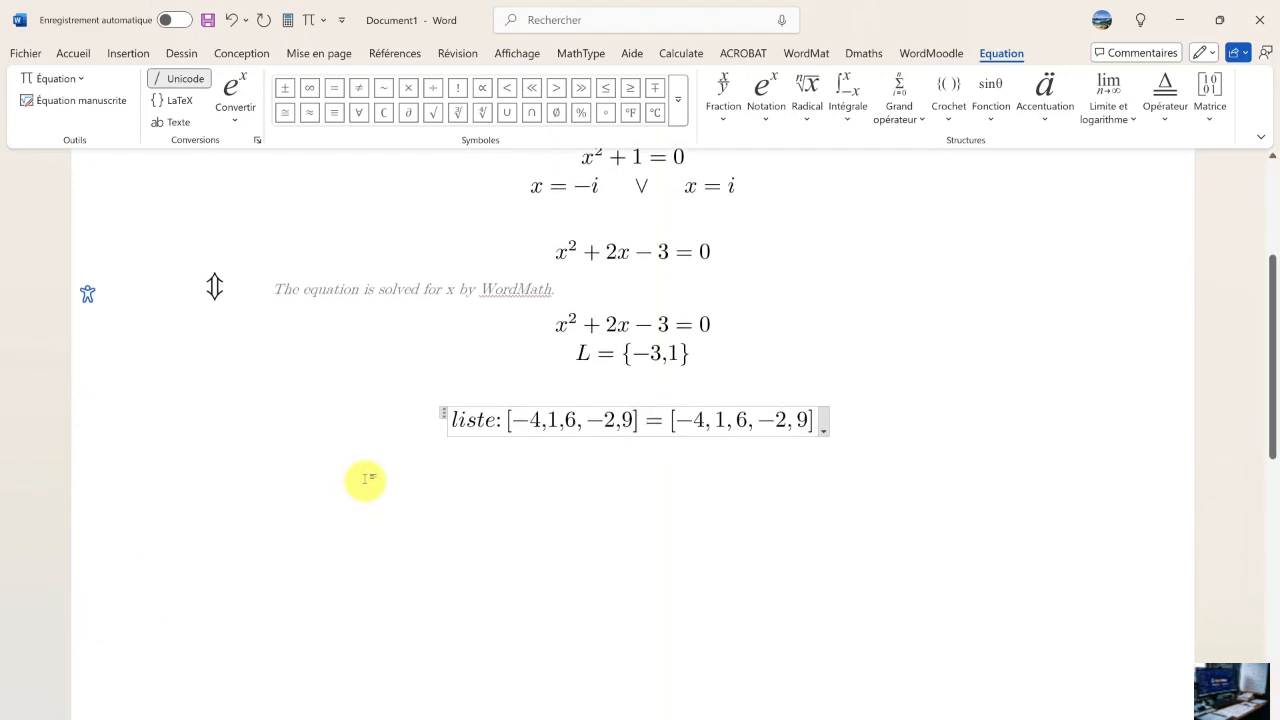
pyautogui.click(366, 472)
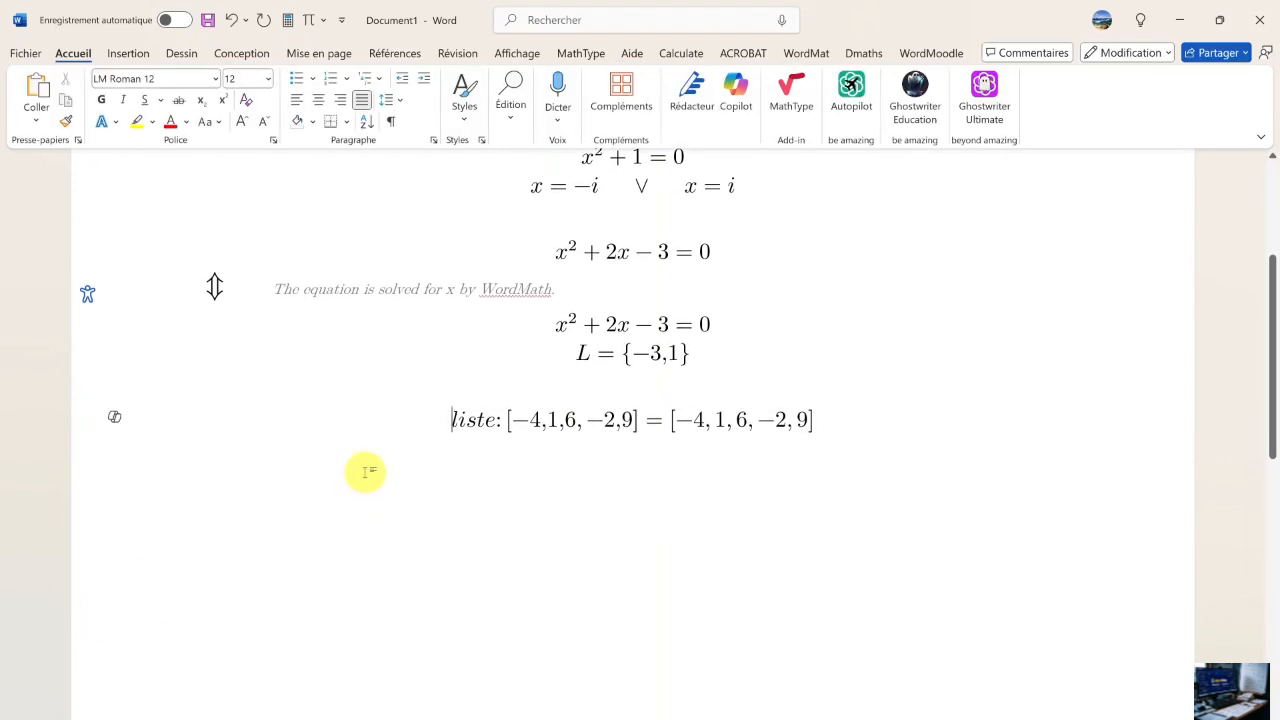
pyautogui.click(855, 432)
pyautogui.press('Return')
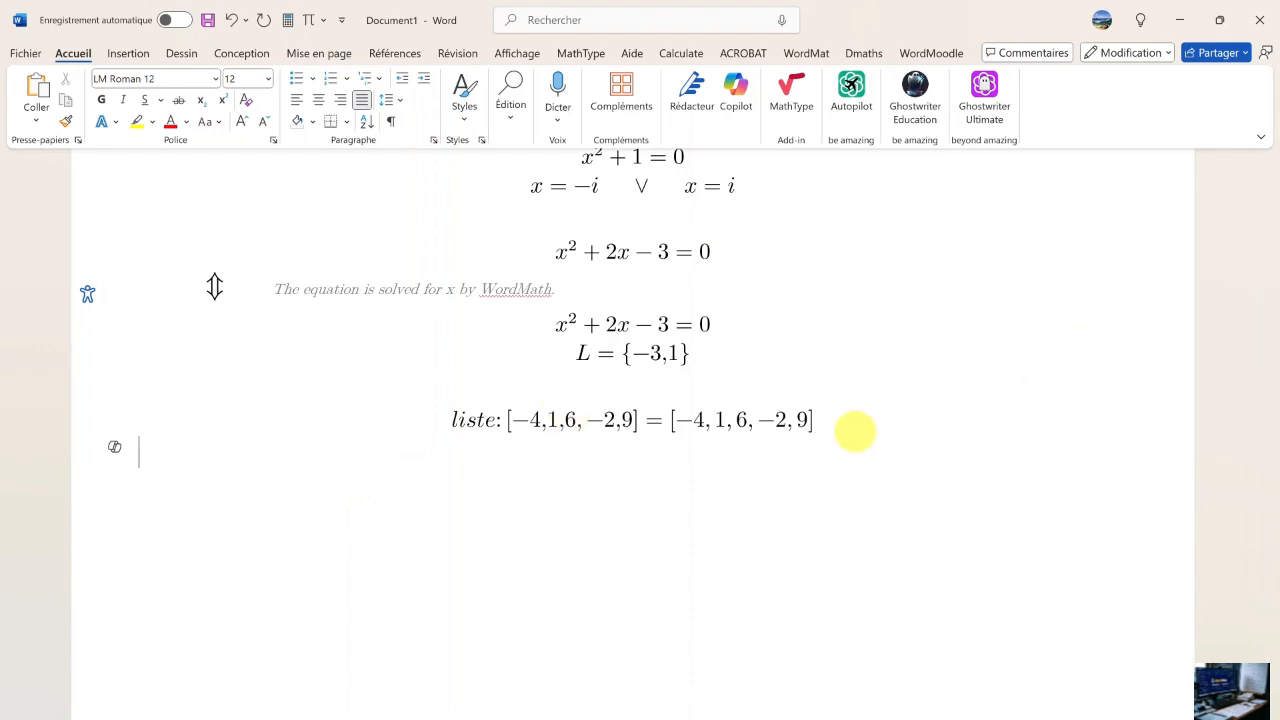
pyautogui.hotkey('alt', '=')
pyautogui.write('lis')
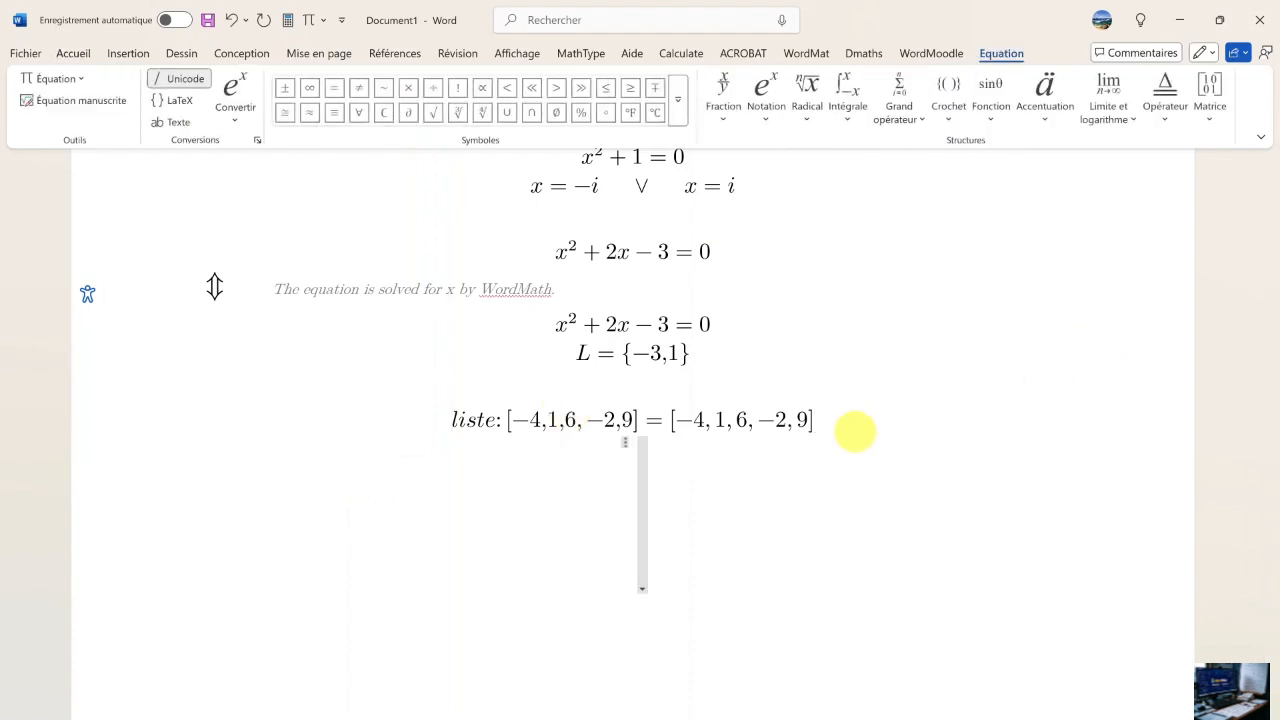
pyautogui.write('te_')
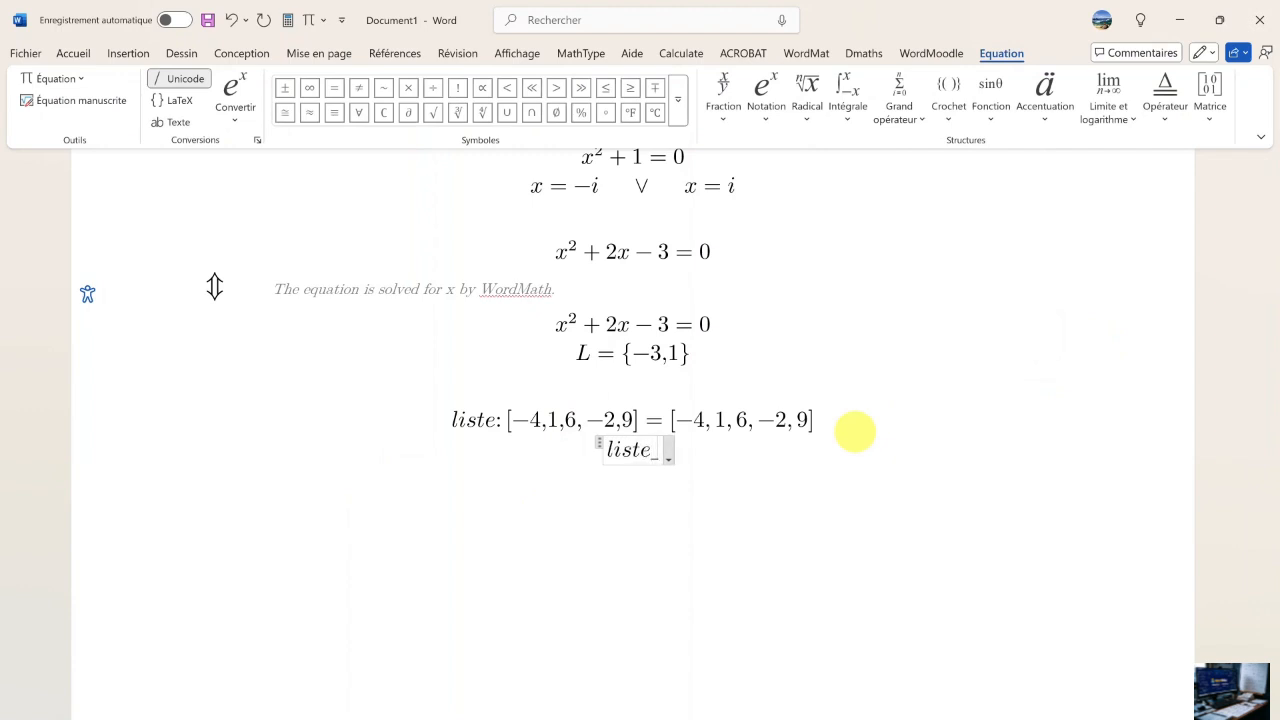
pyautogui.write('3')
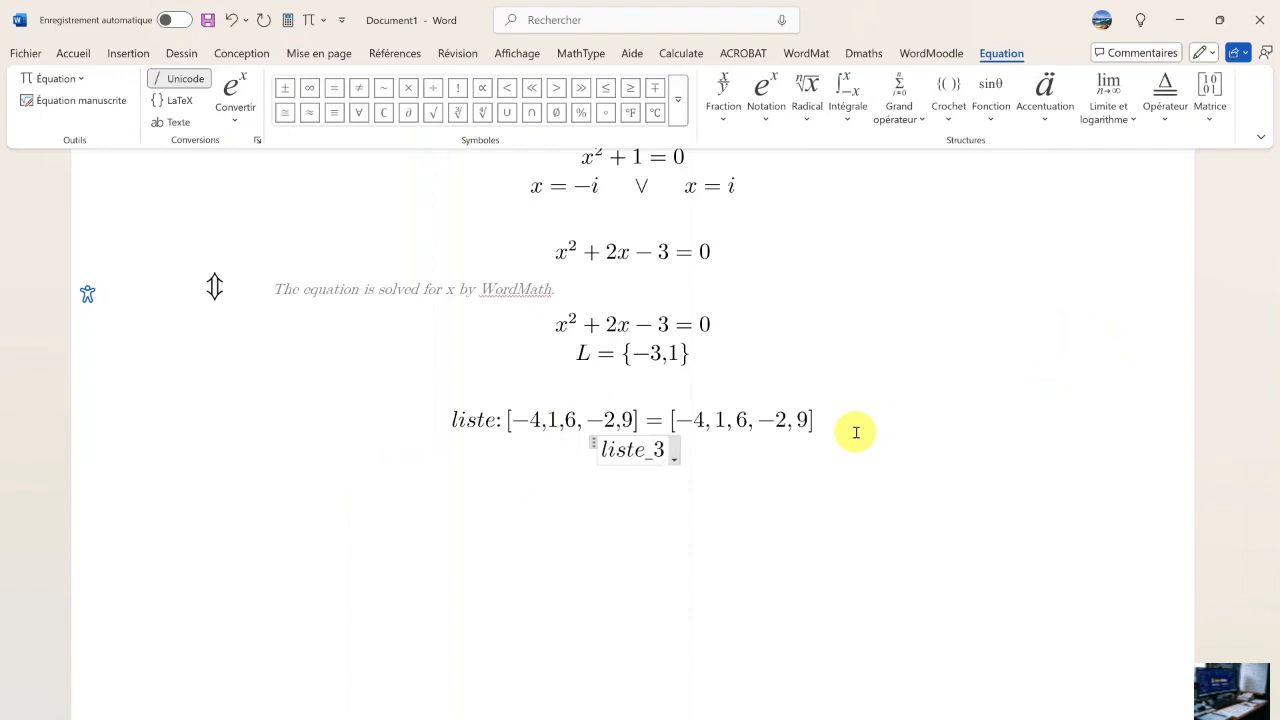
pyautogui.press('space')
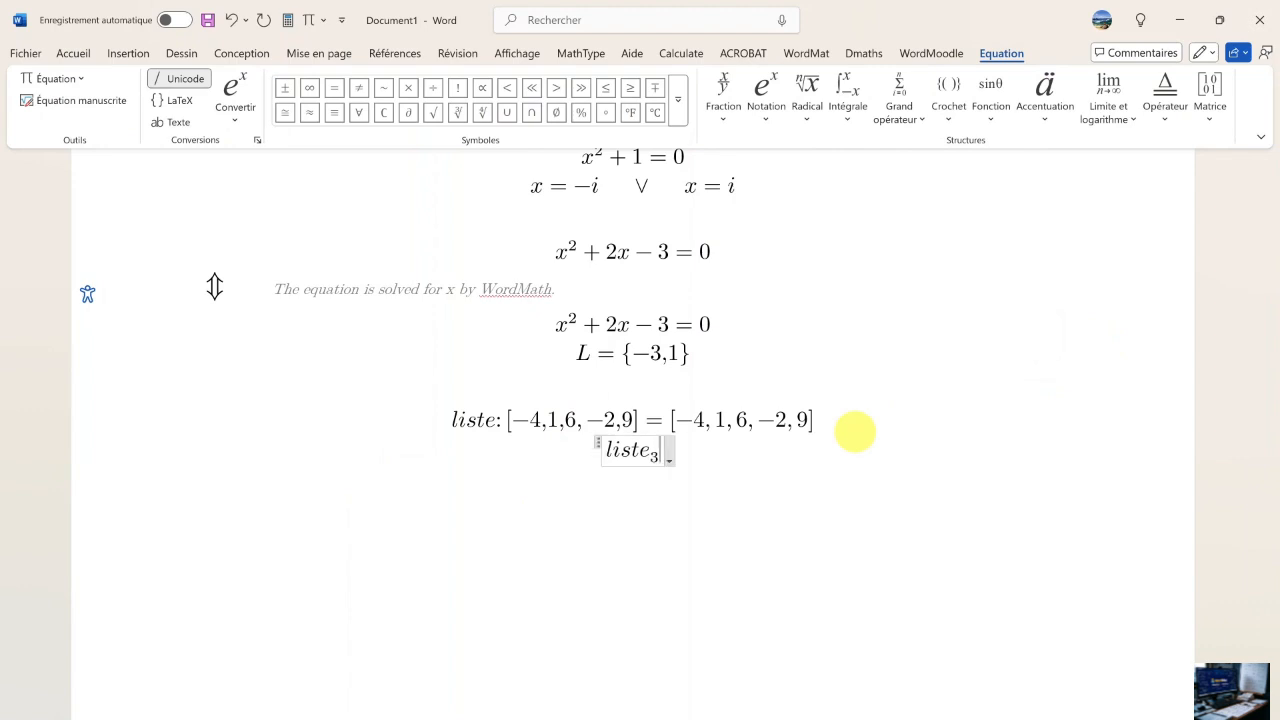
pyautogui.click(855, 432)
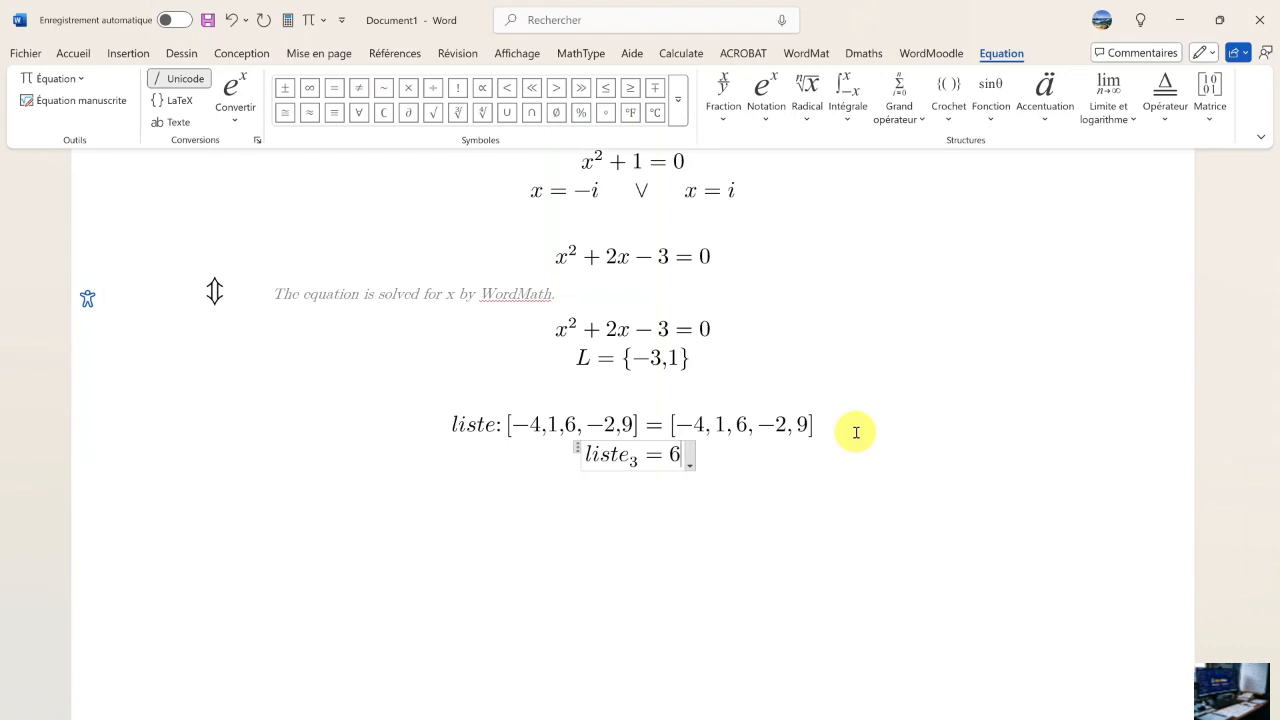
# Insert another equation, liste[3], below the subscript version and calculate it using bracket index notation.
pyautogui.click(856, 432)
pyautogui.hotkey('alt', '=')
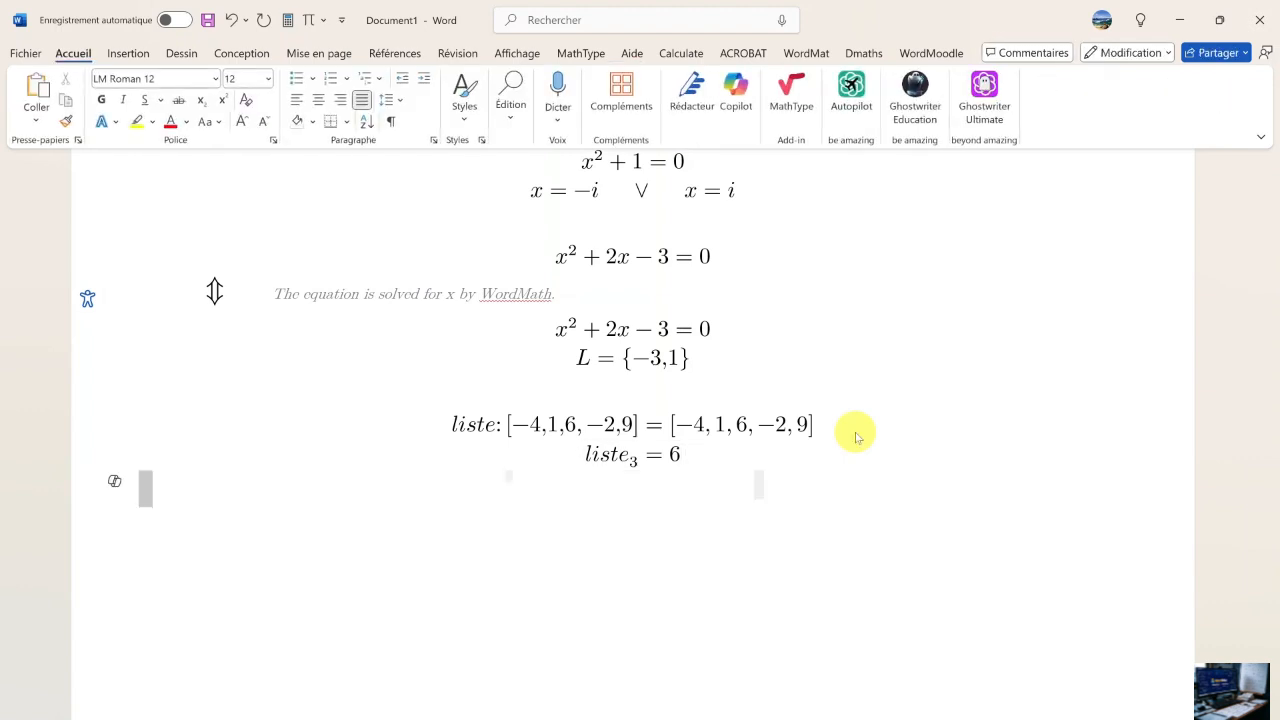
pyautogui.write('list')
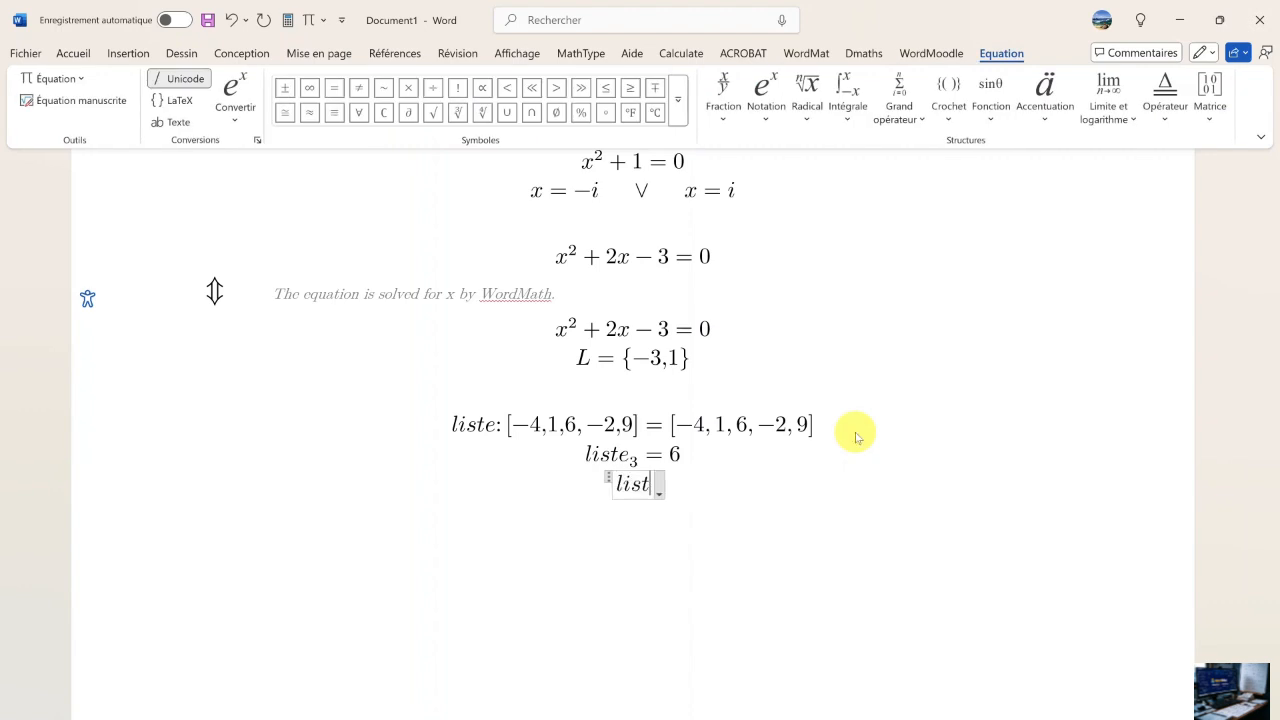
pyautogui.write('e[')
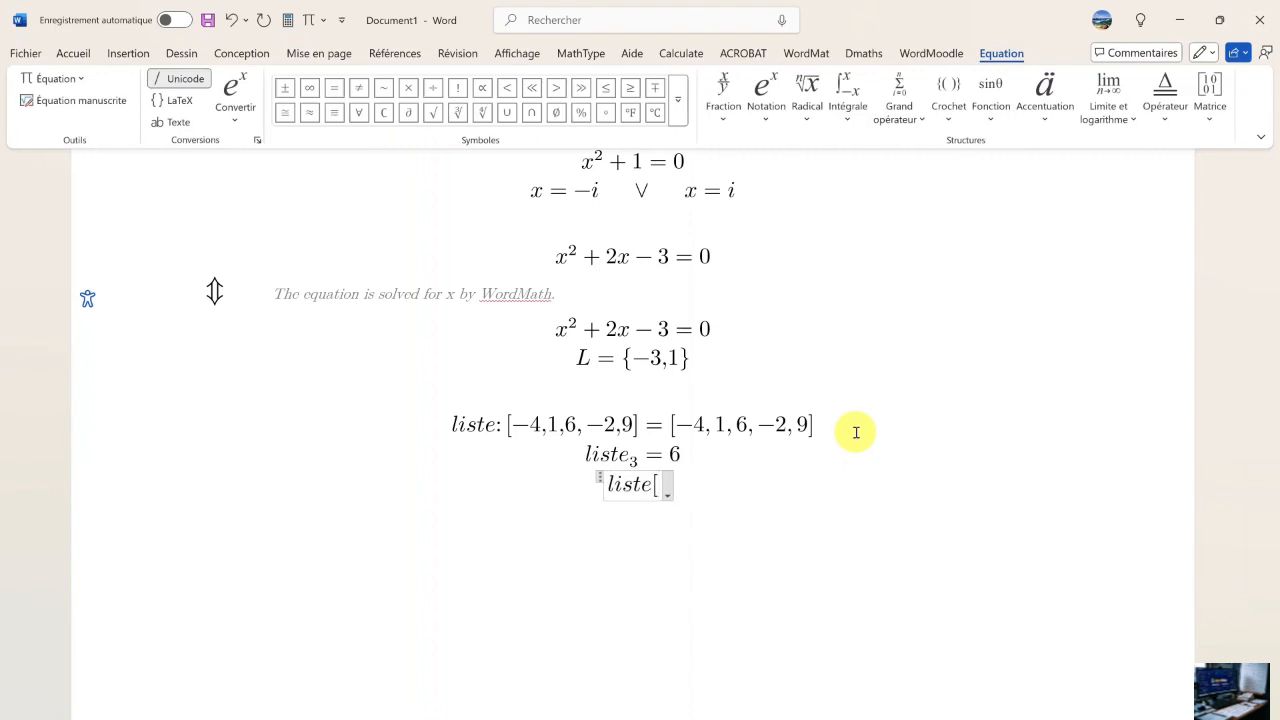
pyautogui.write('3]')
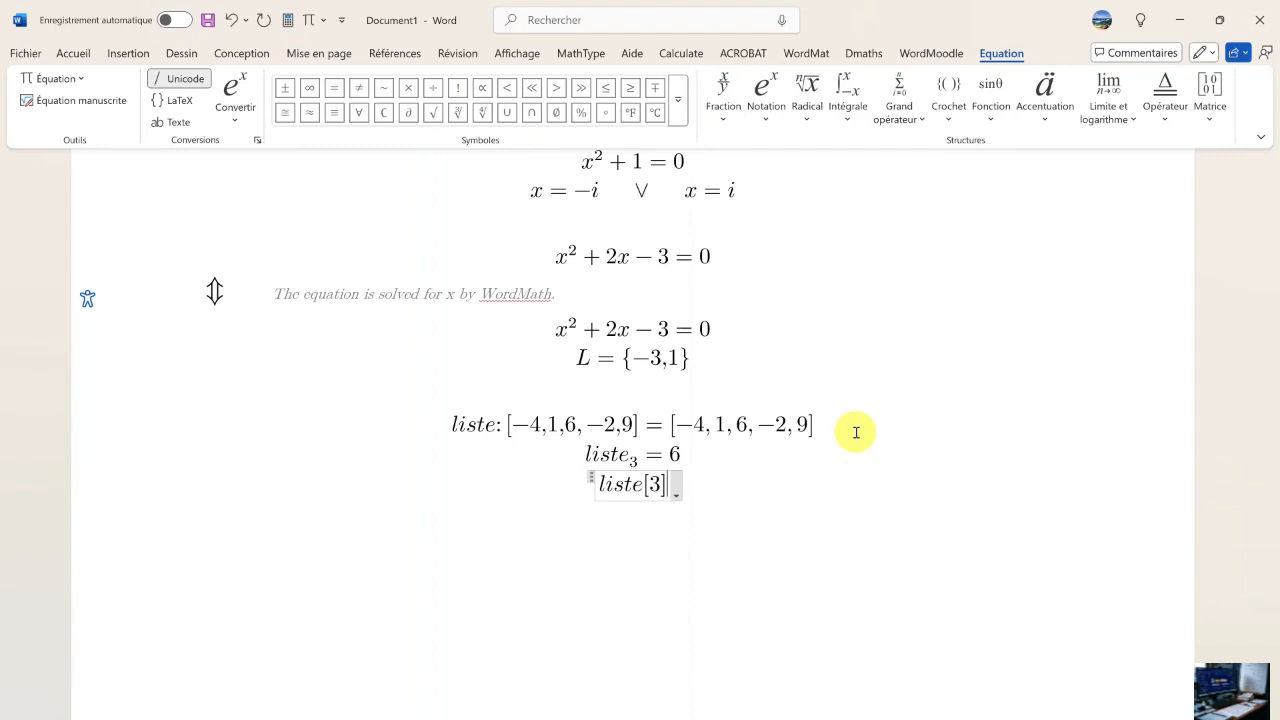
pyautogui.hotkey('alt', 'b')
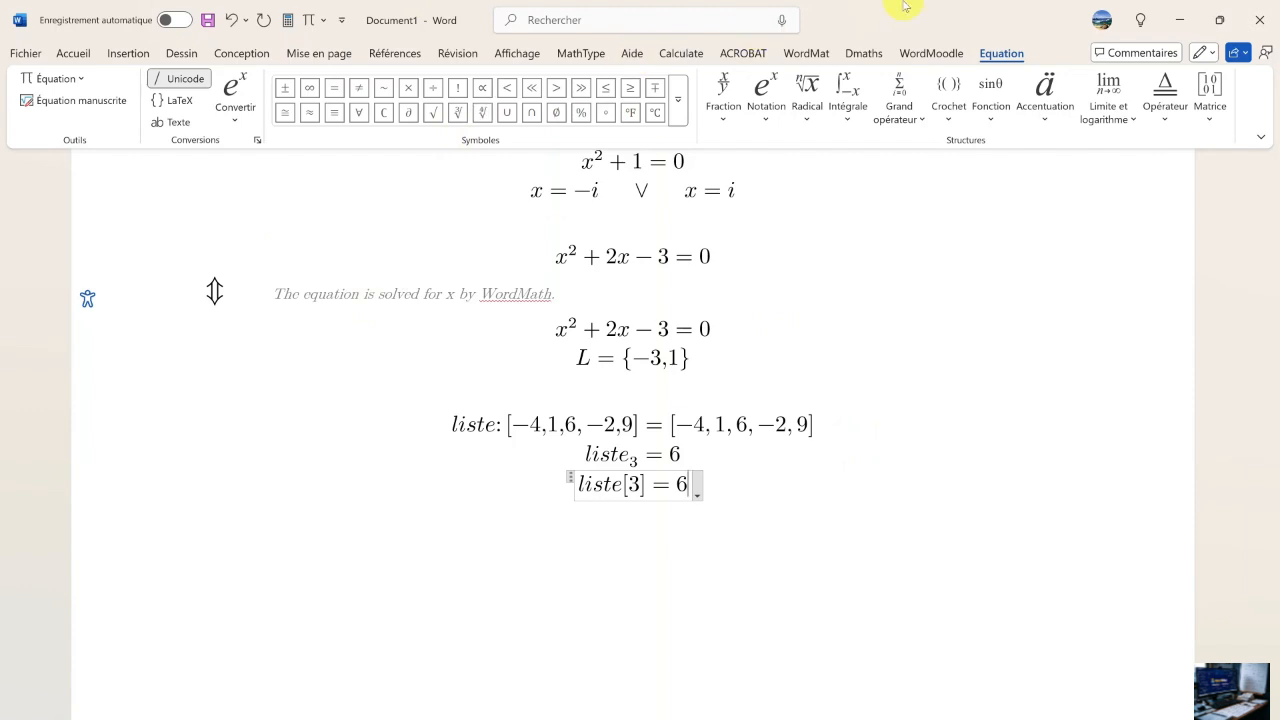
# Open the WordMat settings and show the Graph options for the standard graph program.
pyautogui.click(806, 53)
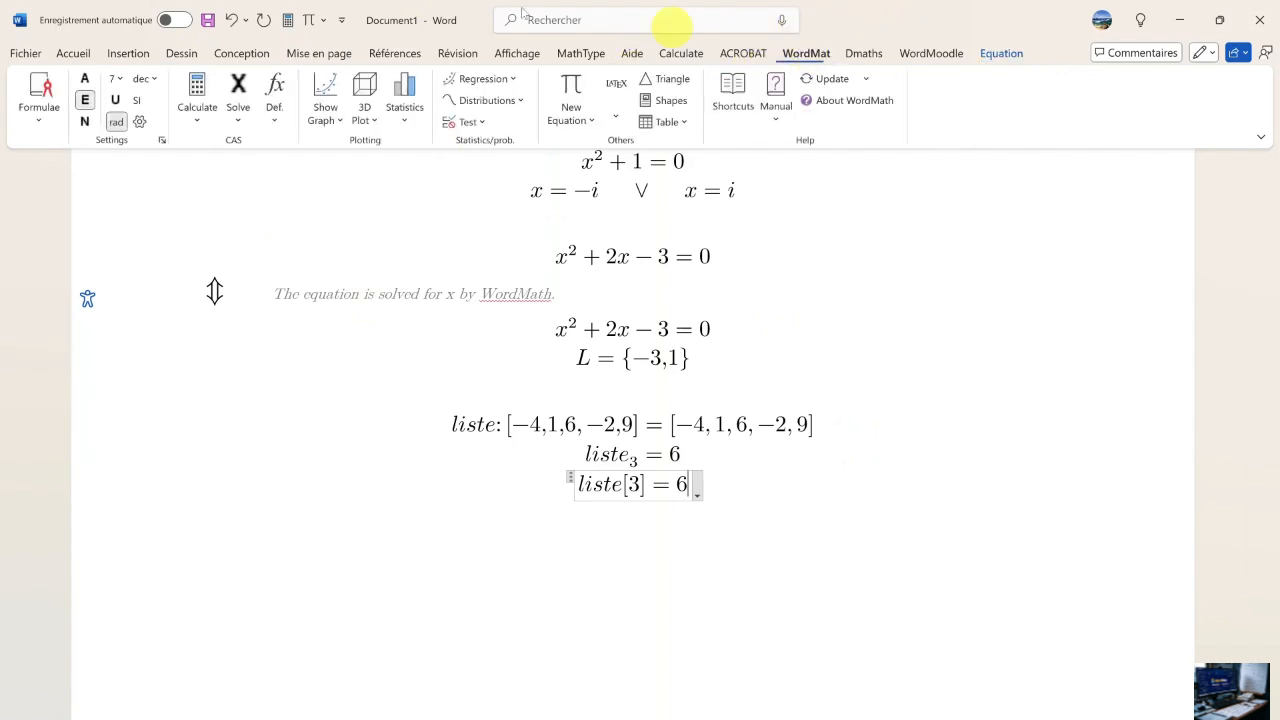
pyautogui.click(139, 121)
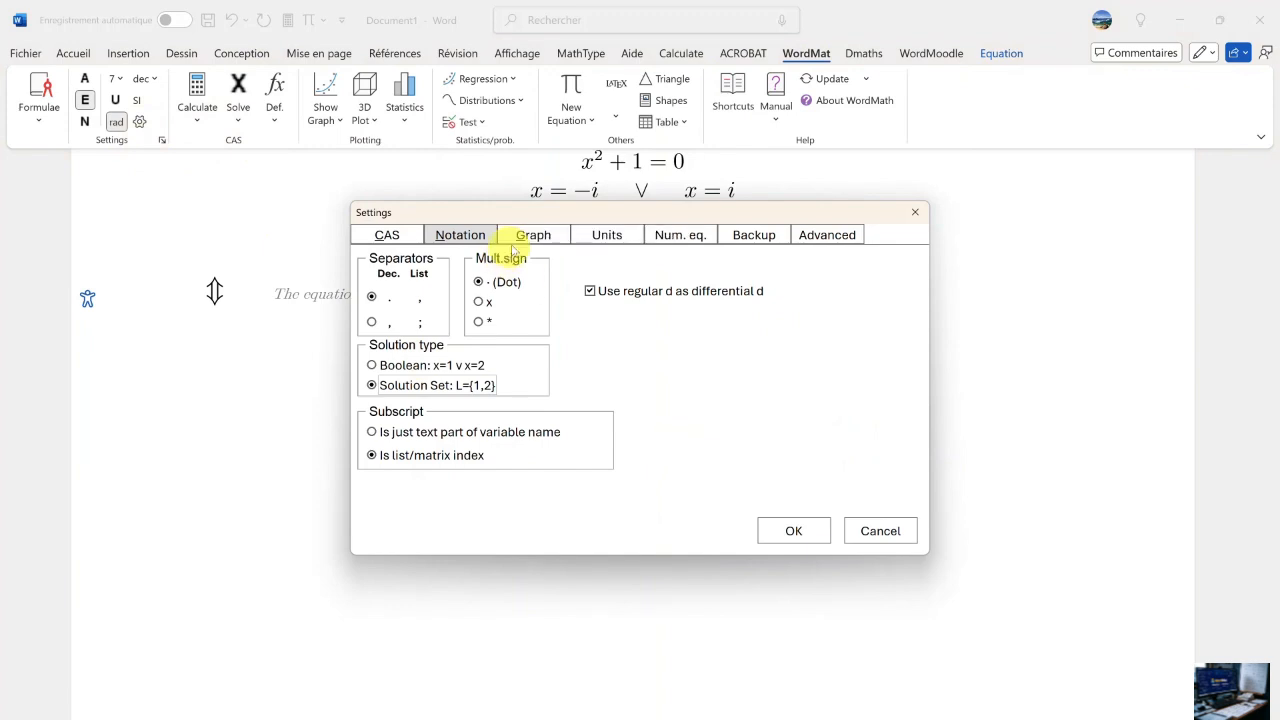
pyautogui.click(532, 238)
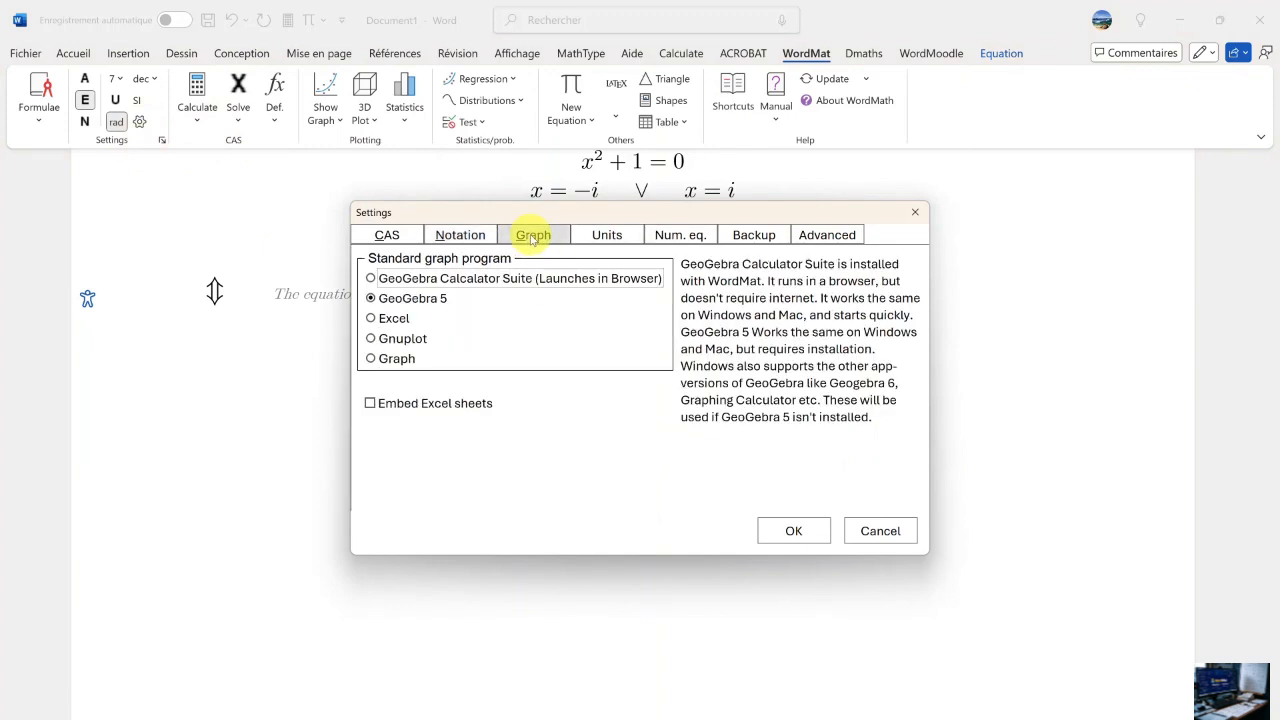